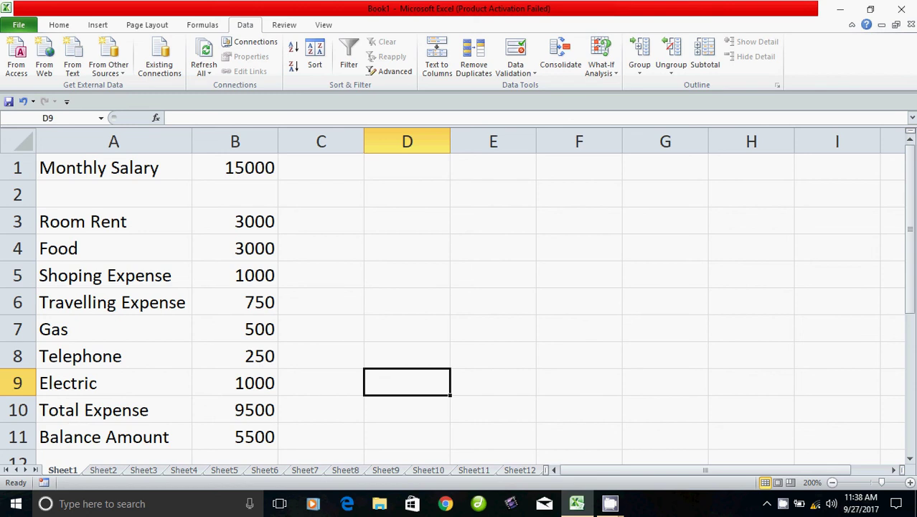
Show the What-If Analysis tool list on the Data tab for the budget sheet.
{"action": "mouse_move", "coordinate": [610, 503]}
{"action": "left_click", "coordinate": [602, 66]}
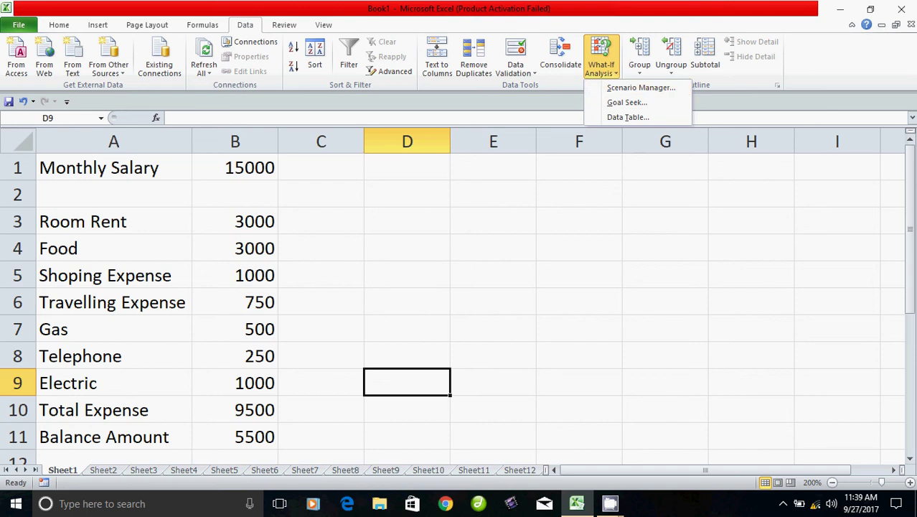
In Scenario Manager, delete the promotion and original scenarios, then close it.
{"action": "key", "text": "Escape"}
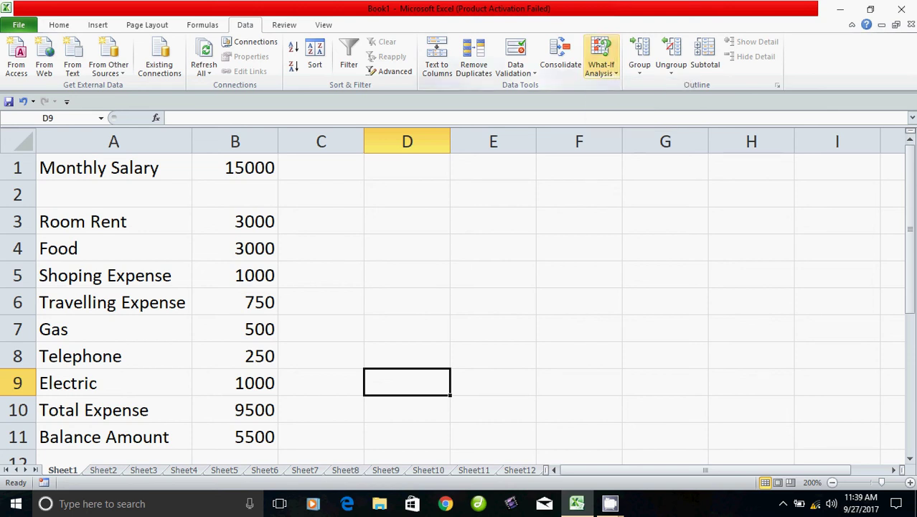
{"action": "left_click", "coordinate": [601, 65]}
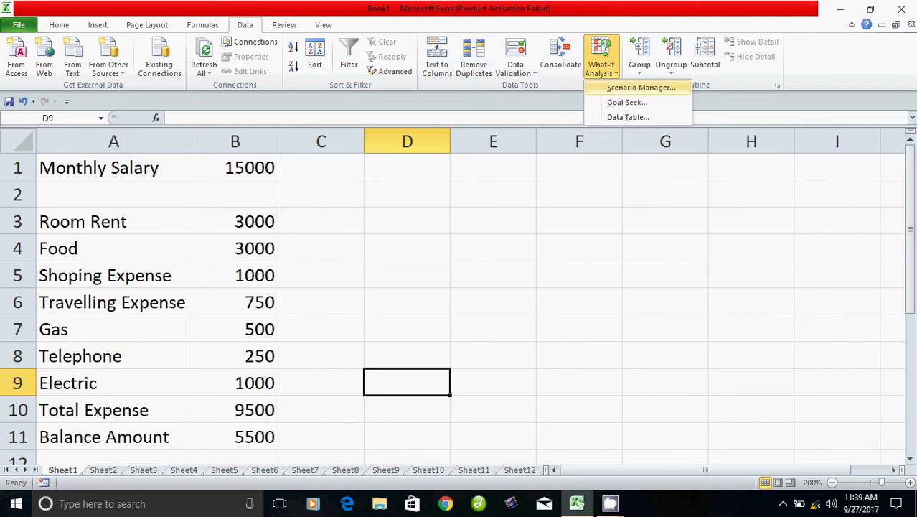
{"action": "left_click", "coordinate": [641, 87]}
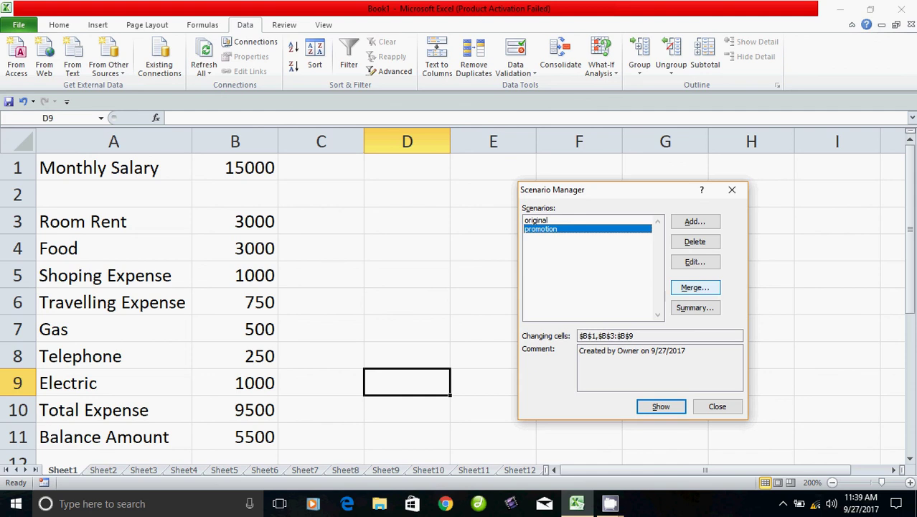
{"action": "left_click", "coordinate": [695, 241]}
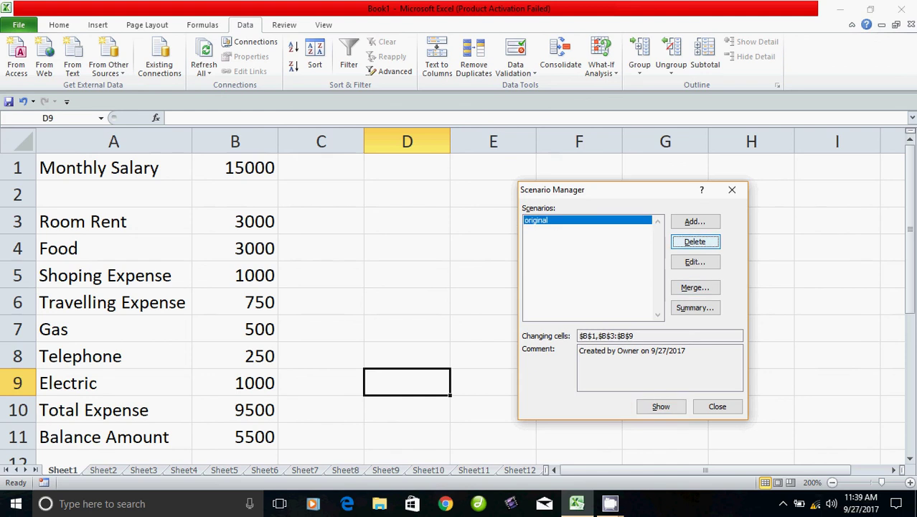
{"action": "left_click", "coordinate": [695, 241]}
{"action": "key", "text": "Escape"}
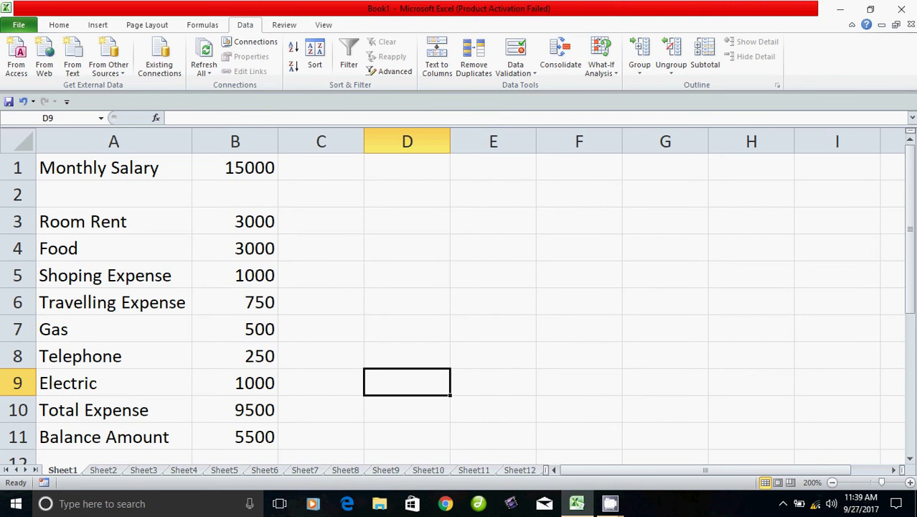
{"action": "left_click", "coordinate": [234, 167]}
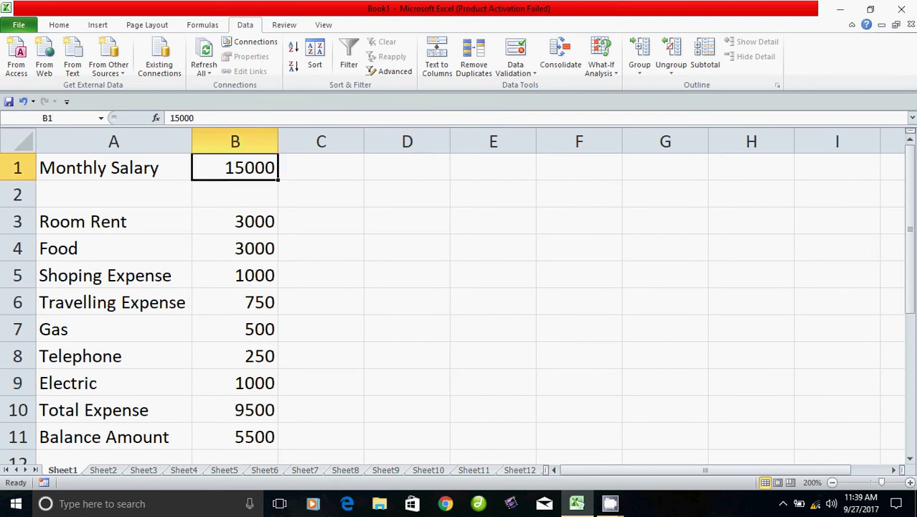
{"action": "left_click_drag", "start_coordinate": [235, 221], "coordinate": [235, 275]}
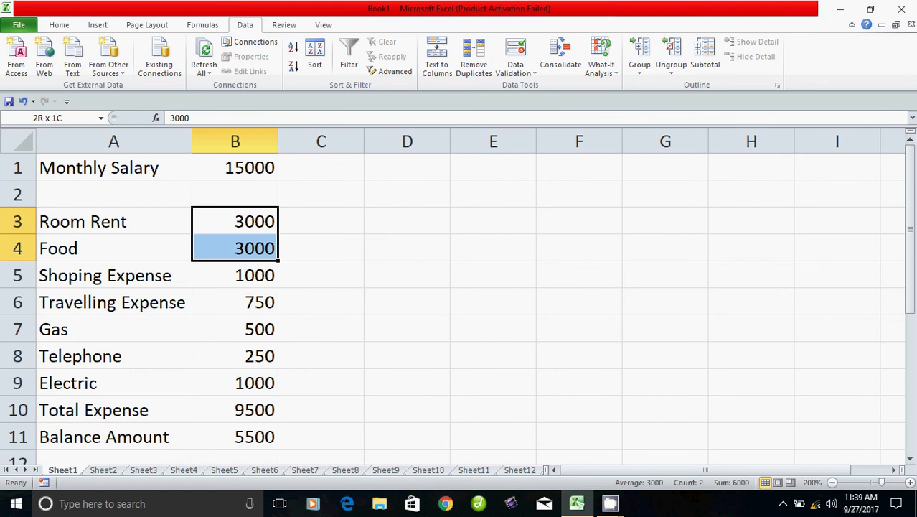
{"action": "left_click", "coordinate": [235, 221]}
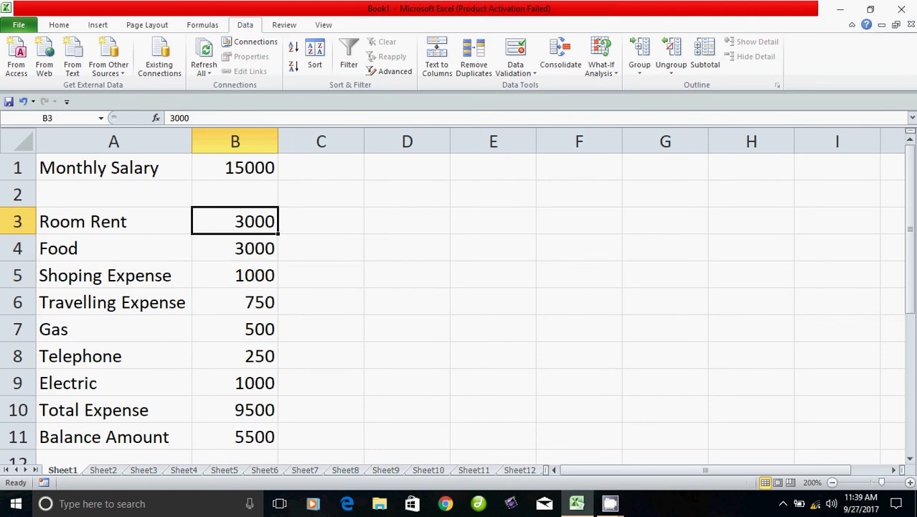
{"action": "left_click", "coordinate": [235, 247]}
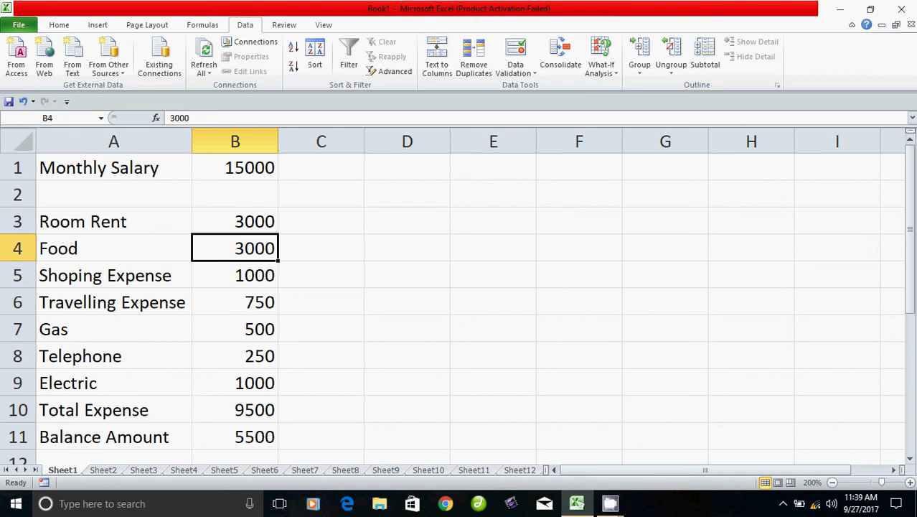
{"action": "left_click", "coordinate": [235, 274]}
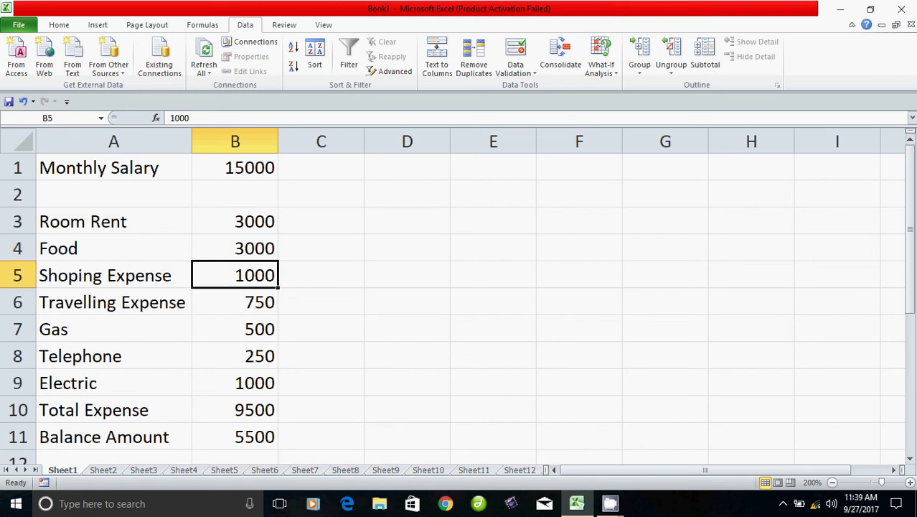
{"action": "left_click", "coordinate": [235, 302]}
{"action": "left_click", "coordinate": [235, 329]}
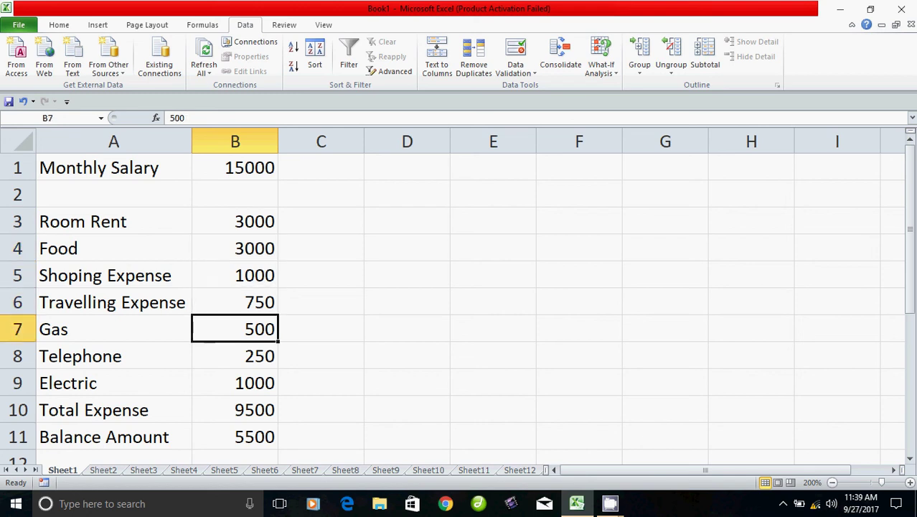
{"action": "left_click", "coordinate": [235, 356]}
{"action": "left_click", "coordinate": [235, 383]}
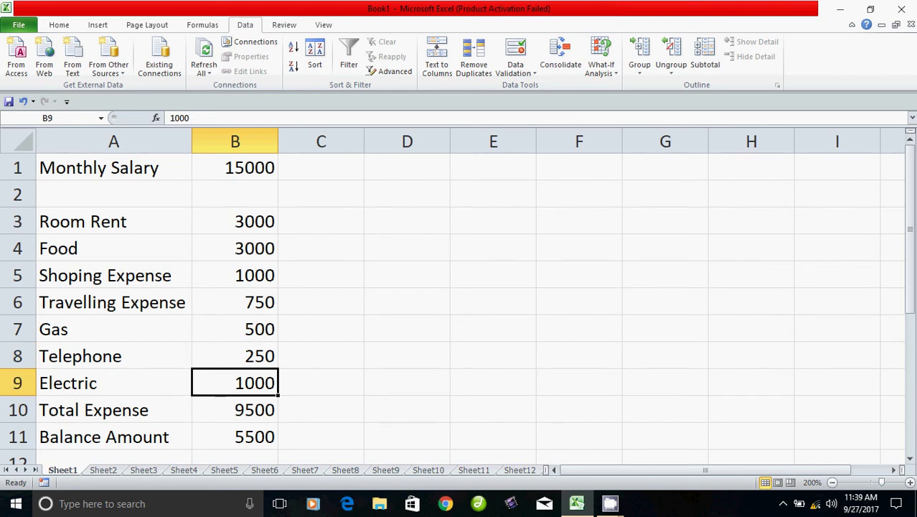
{"action": "left_click_drag", "start_coordinate": [235, 221], "coordinate": [235, 383]}
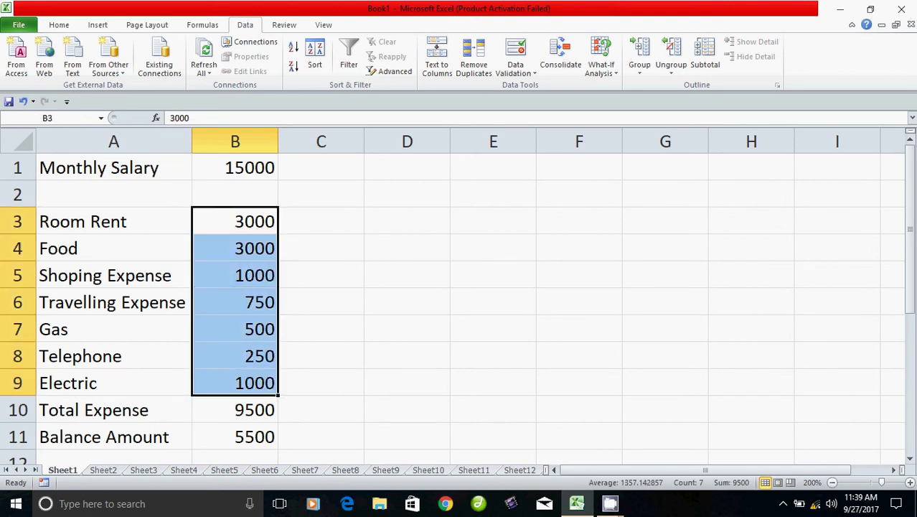
{"action": "left_click", "coordinate": [321, 302]}
{"action": "left_click_drag", "start_coordinate": [235, 221], "coordinate": [235, 382]}
{"action": "left_click", "coordinate": [234, 167]}
{"action": "left_click_drag", "start_coordinate": [234, 221], "coordinate": [235, 356]}
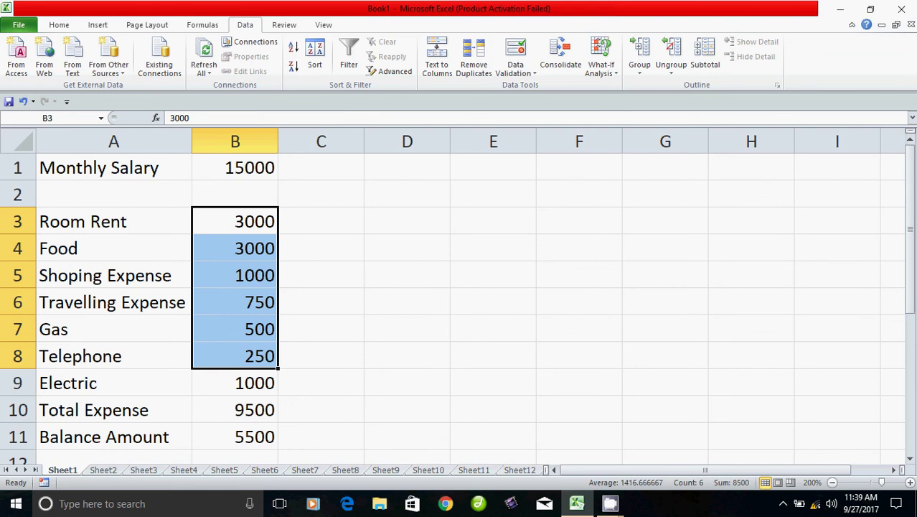
{"action": "left_click", "coordinate": [235, 409]}
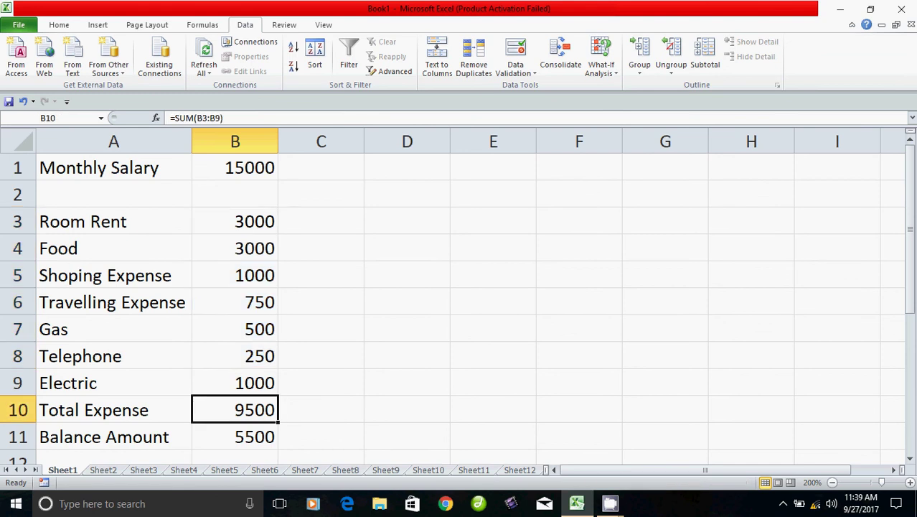
{"action": "left_click", "coordinate": [235, 436]}
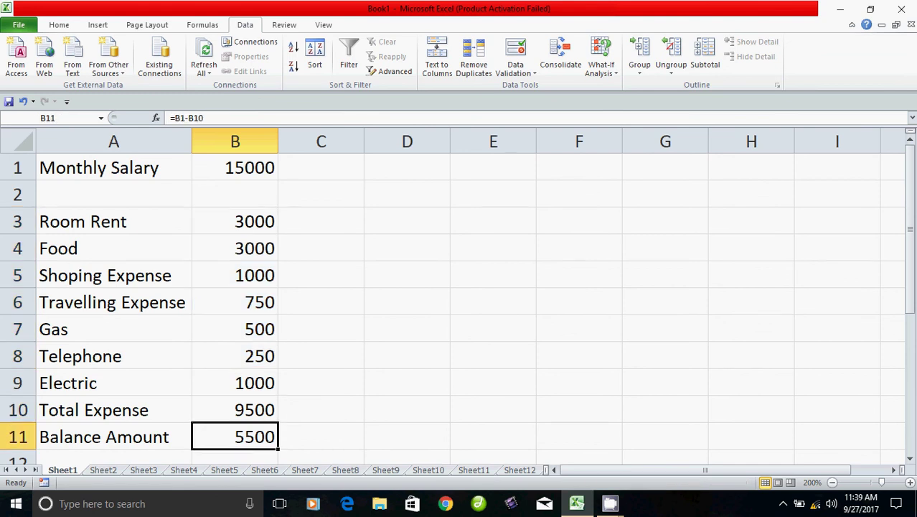
{"action": "left_click_drag", "start_coordinate": [235, 168], "coordinate": [235, 436]}
{"action": "left_click", "coordinate": [320, 382]}
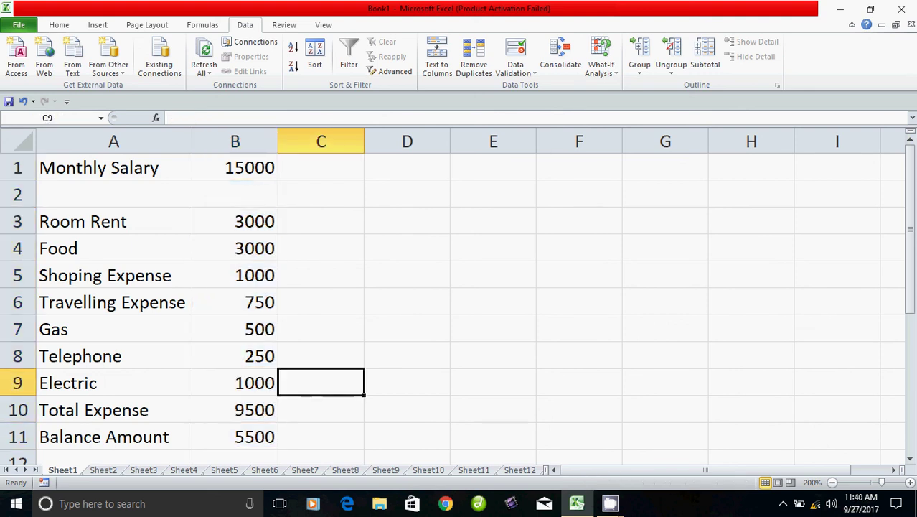
{"action": "left_click", "coordinate": [234, 167]}
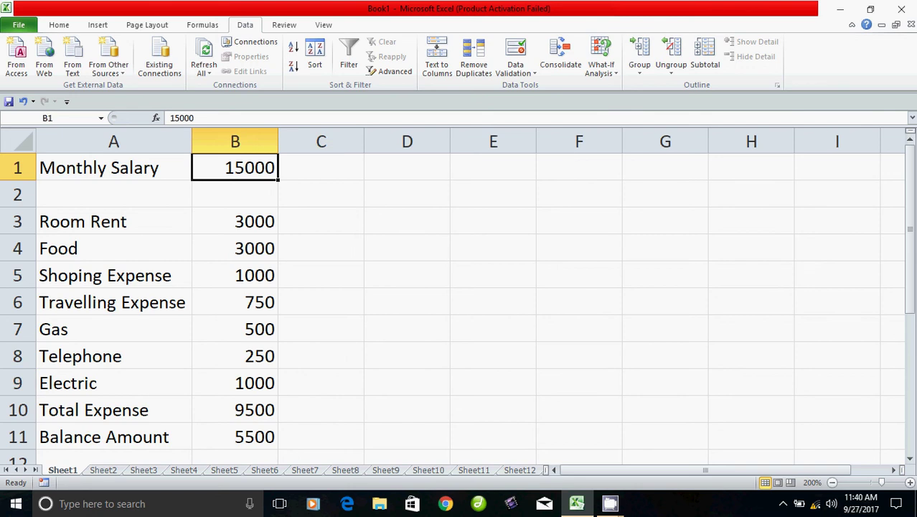
{"action": "left_click_drag", "start_coordinate": [114, 221], "coordinate": [113, 383]}
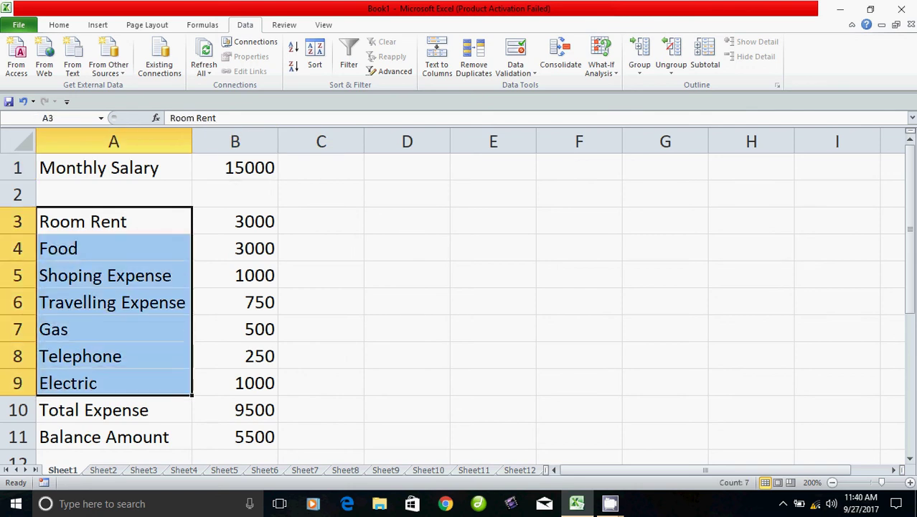
{"action": "left_click", "coordinate": [235, 437]}
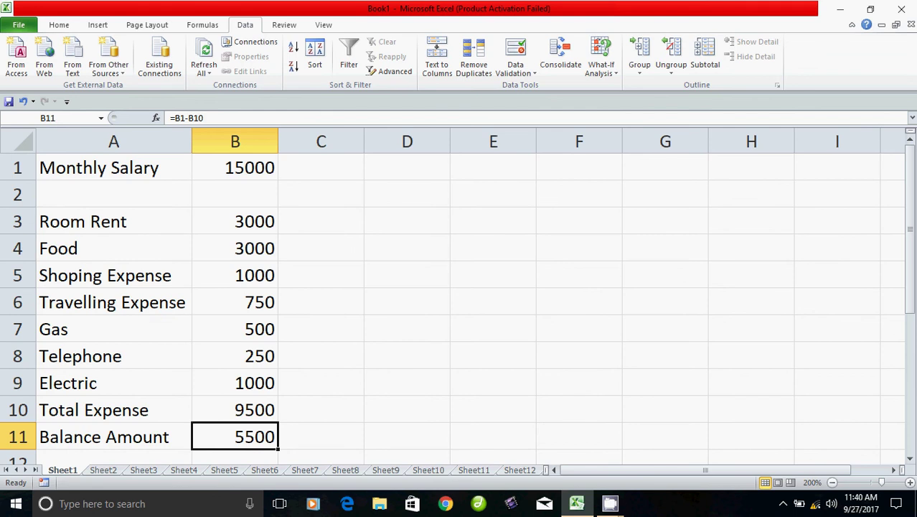
{"action": "left_click", "coordinate": [600, 65]}
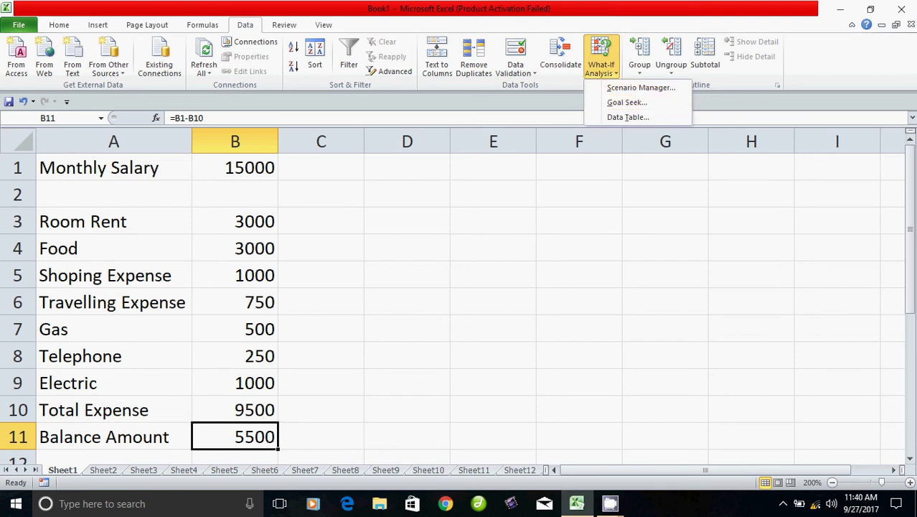
{"action": "key", "text": "Escape"}
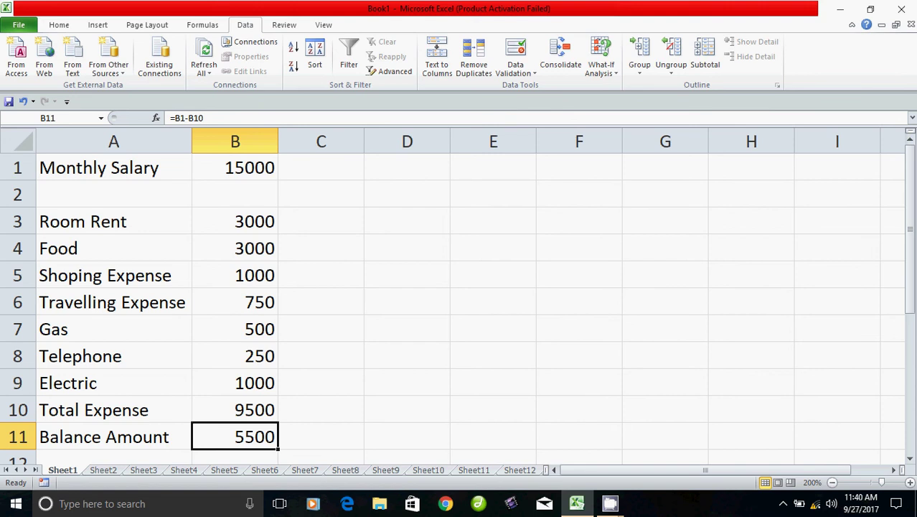
{"action": "left_click", "coordinate": [234, 168]}
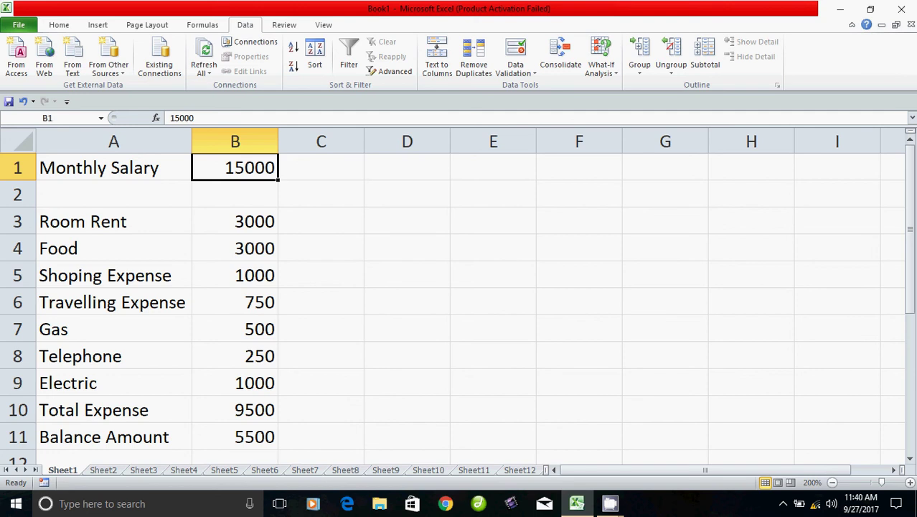
{"action": "left_click", "coordinate": [235, 409]}
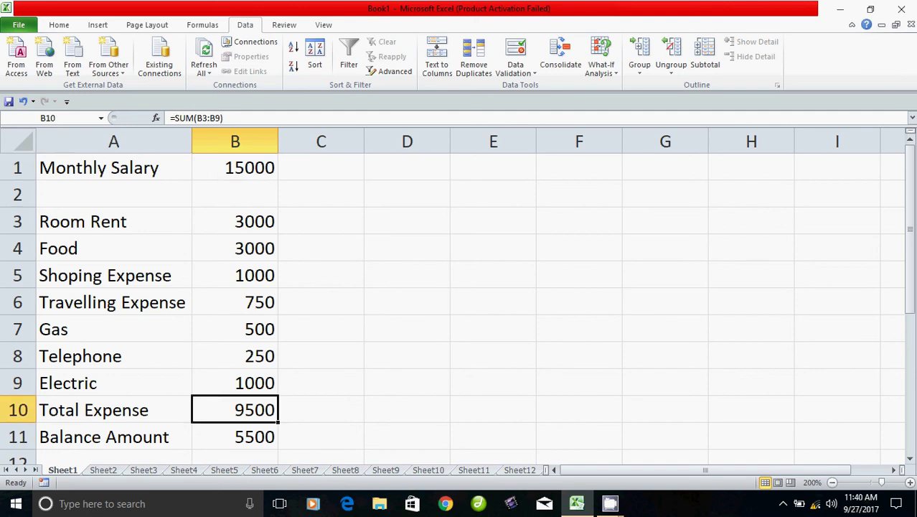
{"action": "left_click", "coordinate": [320, 274]}
{"action": "left_click", "coordinate": [235, 167]}
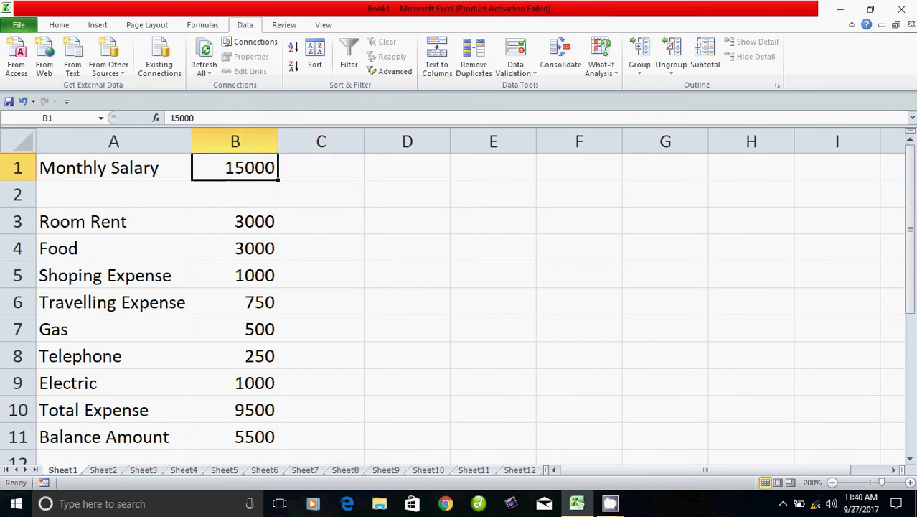
{"action": "left_click_drag", "start_coordinate": [235, 221], "coordinate": [235, 383]}
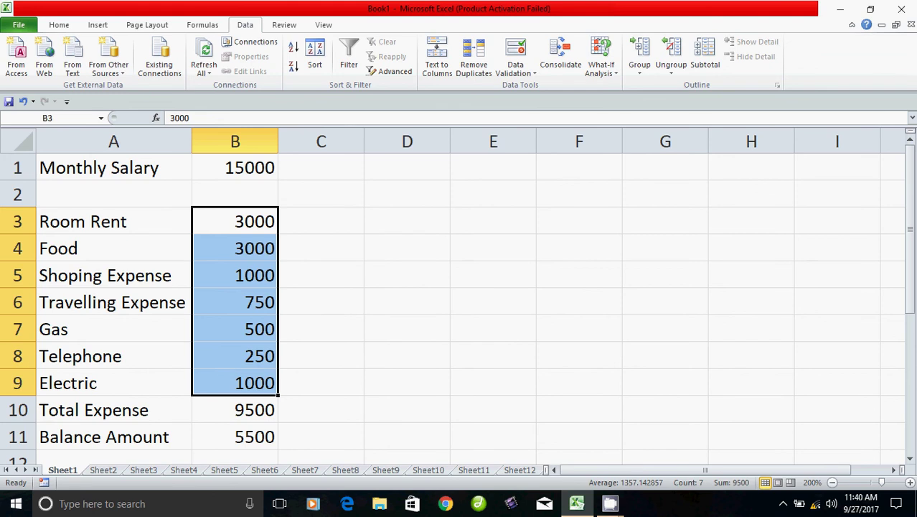
{"action": "left_click", "coordinate": [235, 410]}
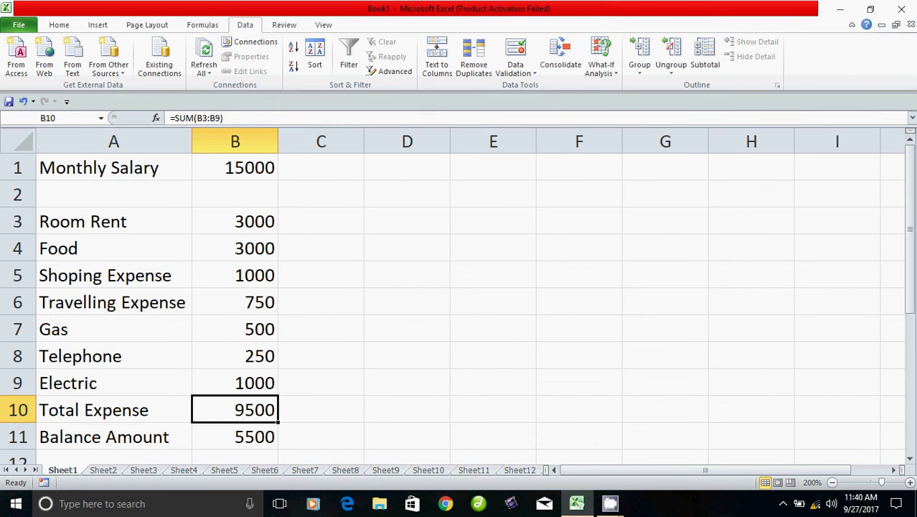
Clear the Total Expense B10 and Balance Amount B11 values.
{"action": "double_click", "coordinate": [258, 410]}
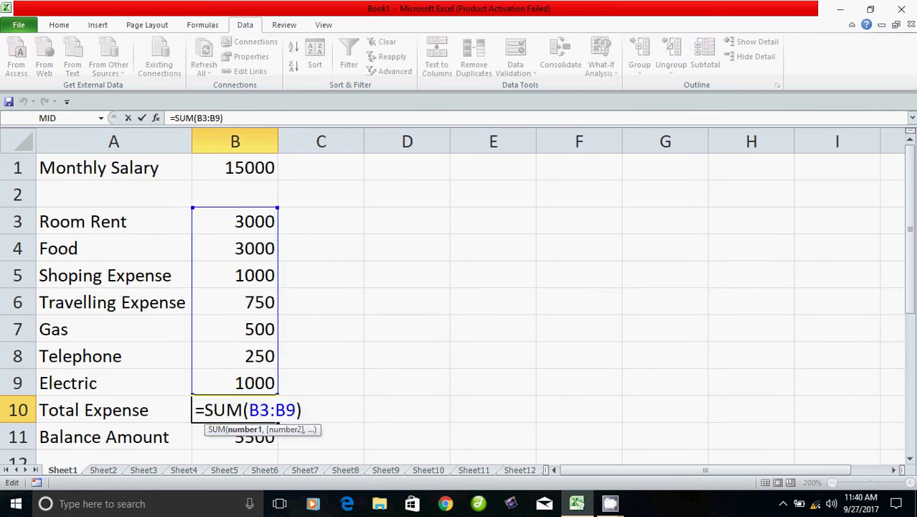
{"action": "key", "text": "Escape"}
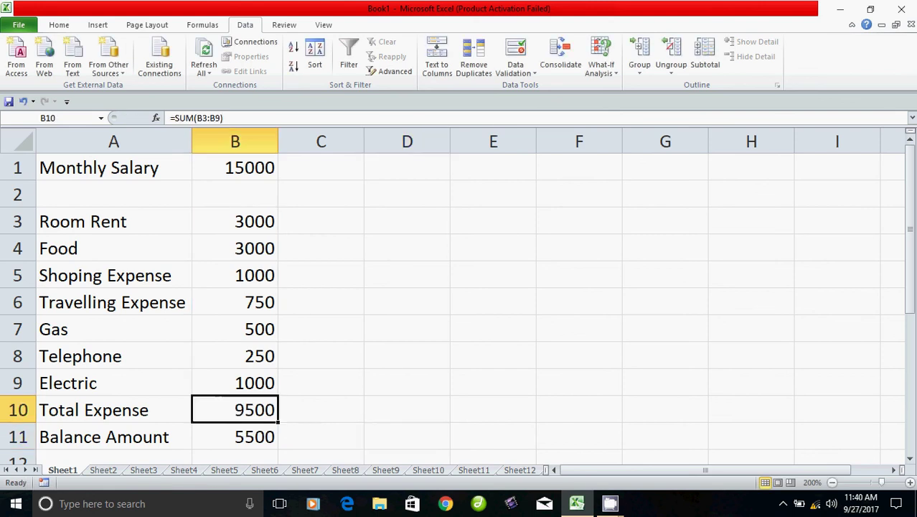
{"action": "key", "text": "Delete"}
{"action": "left_click", "coordinate": [234, 436]}
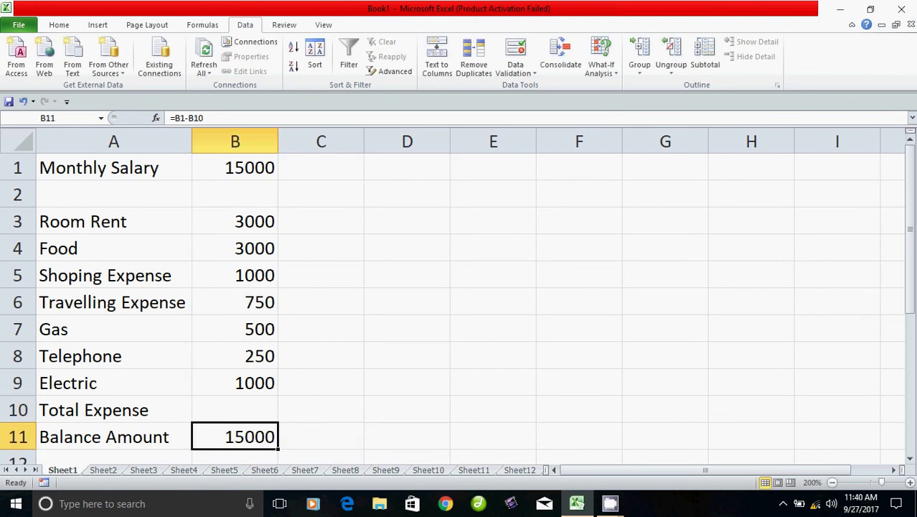
{"action": "key", "text": "Delete"}
{"action": "left_click", "coordinate": [320, 436]}
Select Monthly Salary B1 and the expense amounts B3:B9.
{"action": "left_click_drag", "start_coordinate": [234, 167], "coordinate": [321, 383]}
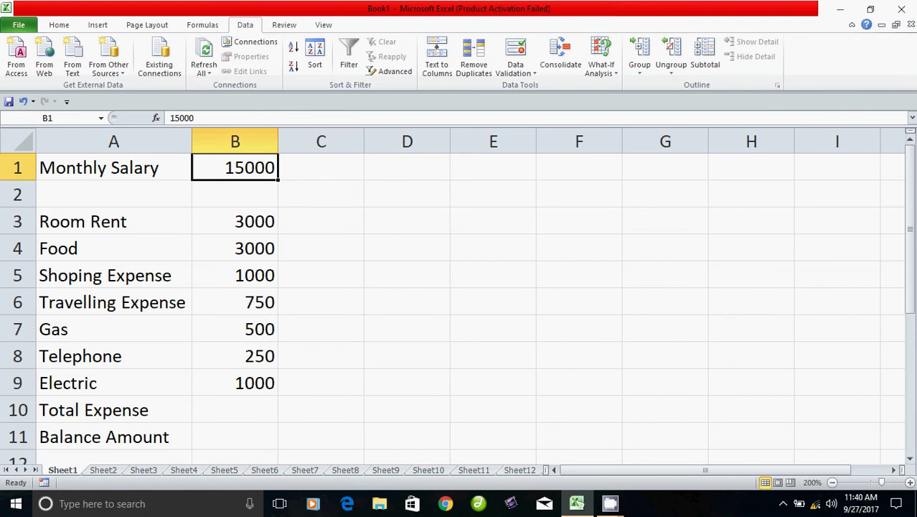
{"action": "left_click", "coordinate": [493, 410]}
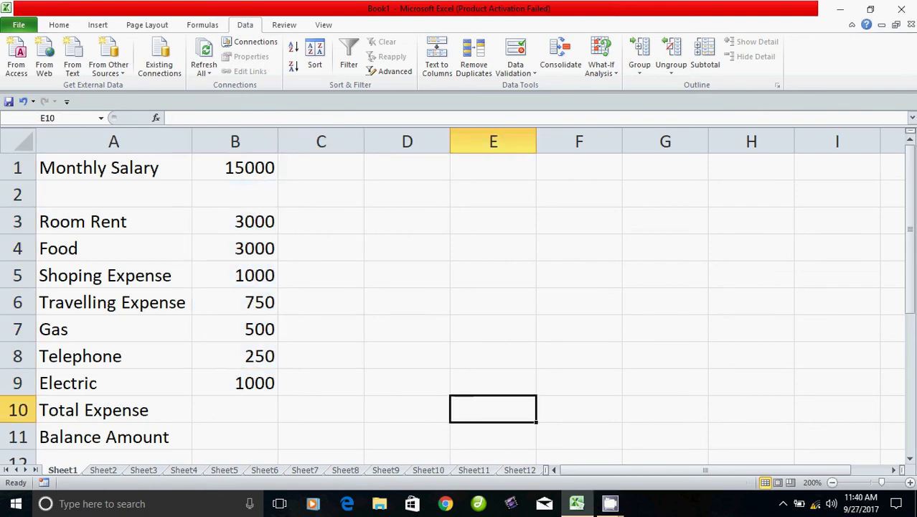
{"action": "left_click", "coordinate": [235, 167]}
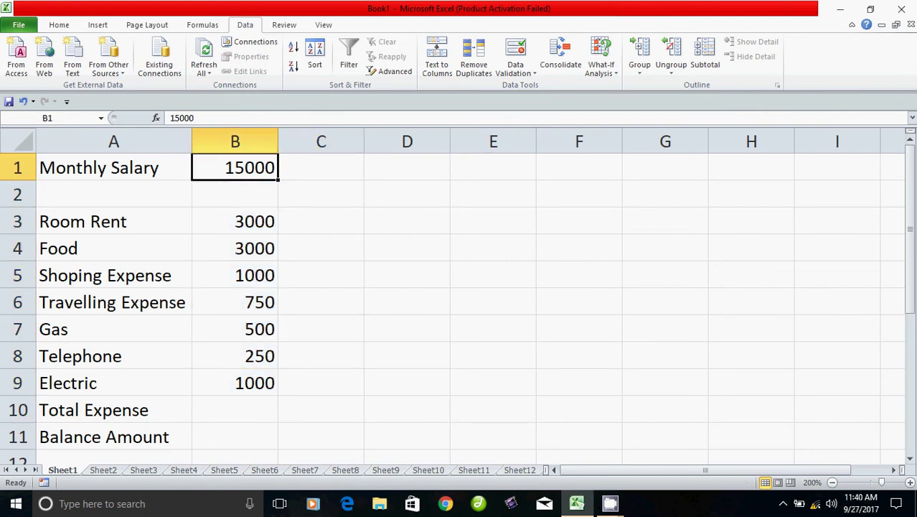
{"action": "left_click_drag", "start_coordinate": [235, 221], "coordinate": [235, 382]}
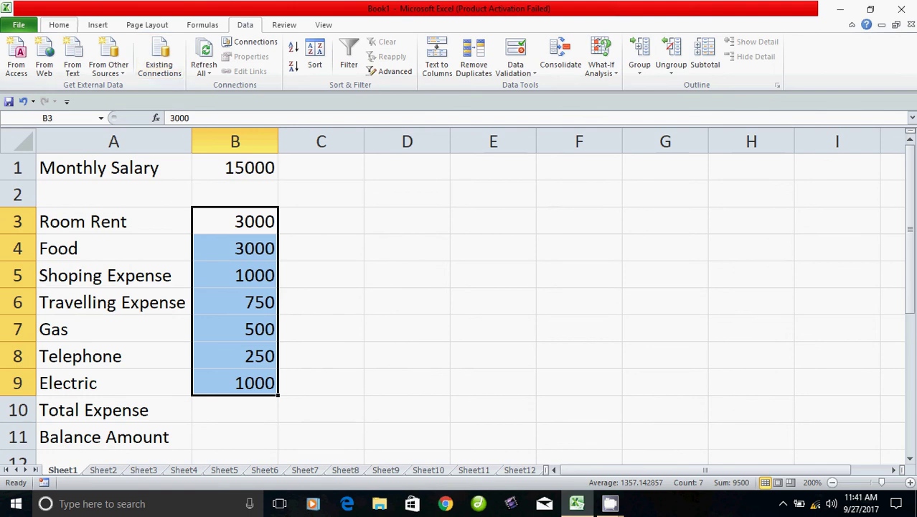
Enter =SUM(B3:B9) in Total Expense cell B10.
{"action": "left_click", "coordinate": [59, 24]}
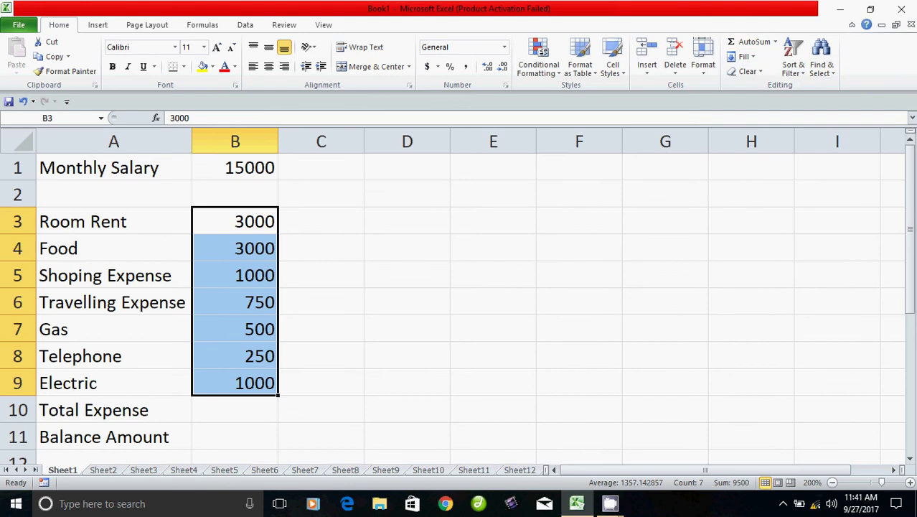
{"action": "left_click", "coordinate": [235, 409]}
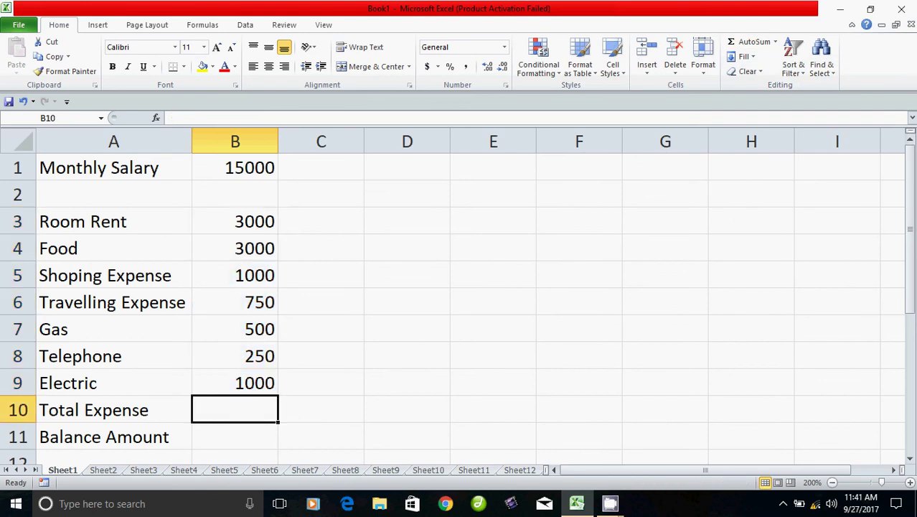
{"action": "type", "text": "="}
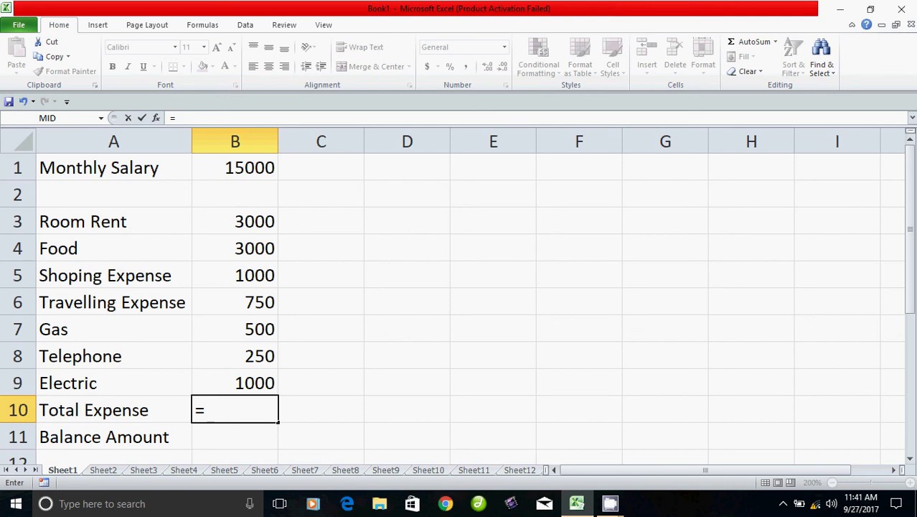
{"action": "type", "text": "sum"}
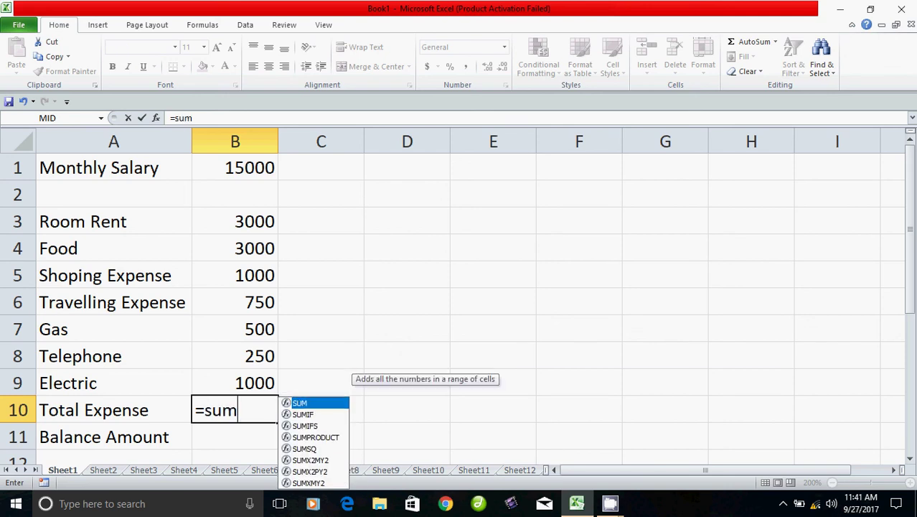
{"action": "type", "text": "("}
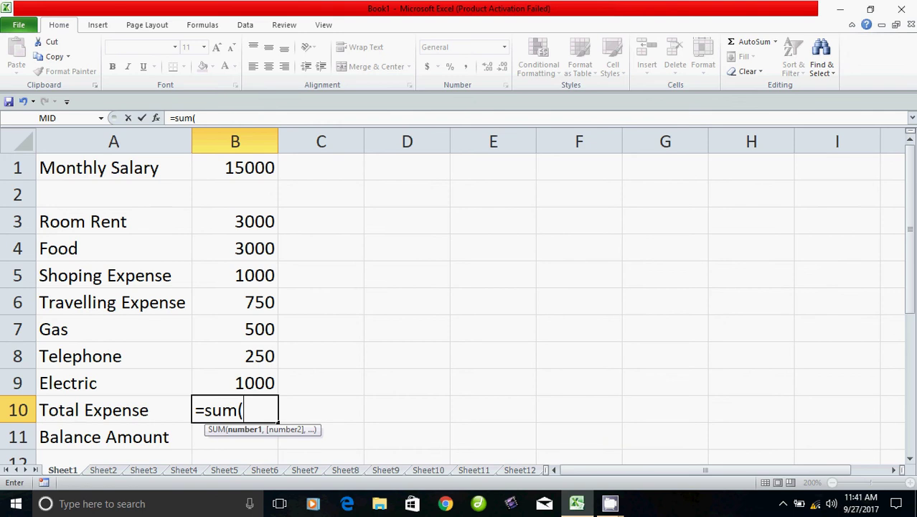
{"action": "type", "text": "b3"}
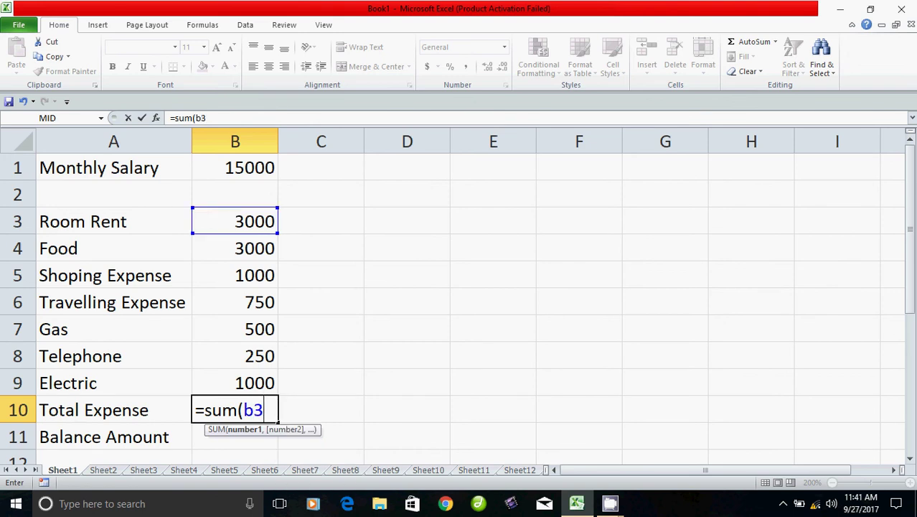
{"action": "type", "text": ":"}
{"action": "key", "text": "Up"}
{"action": "type", "text": "b9"}
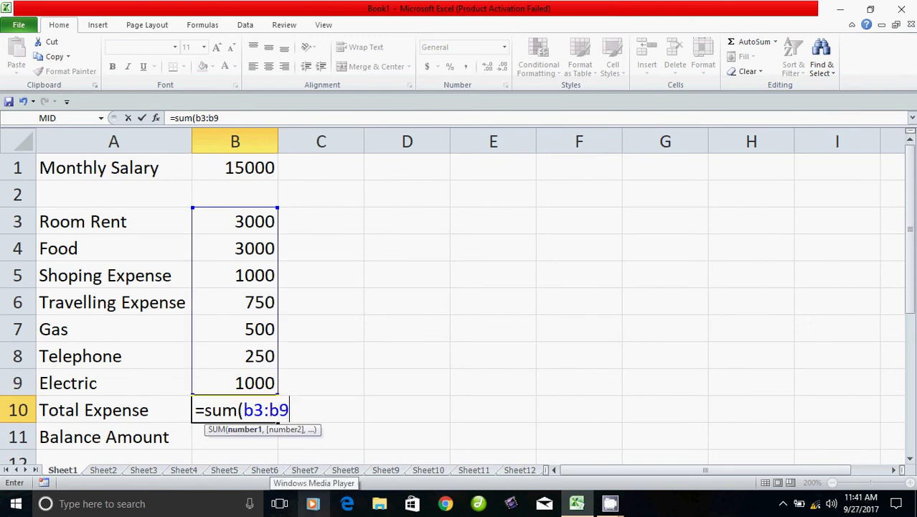
{"action": "type", "text": ")"}
{"action": "key", "text": "Return"}
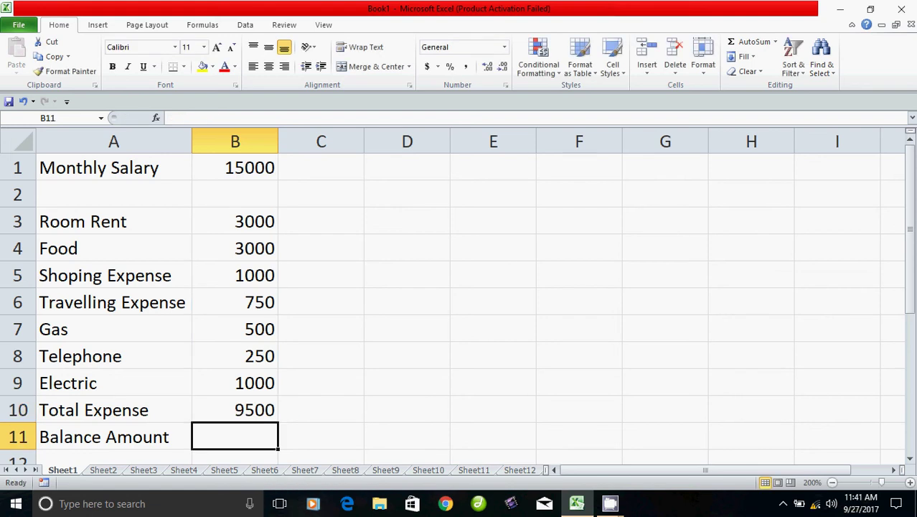
Check the new 9500 total against B1 and B3:B9, ending on Balance Amount B11.
{"action": "left_click", "coordinate": [235, 410]}
{"action": "left_click_drag", "start_coordinate": [235, 221], "coordinate": [235, 383]}
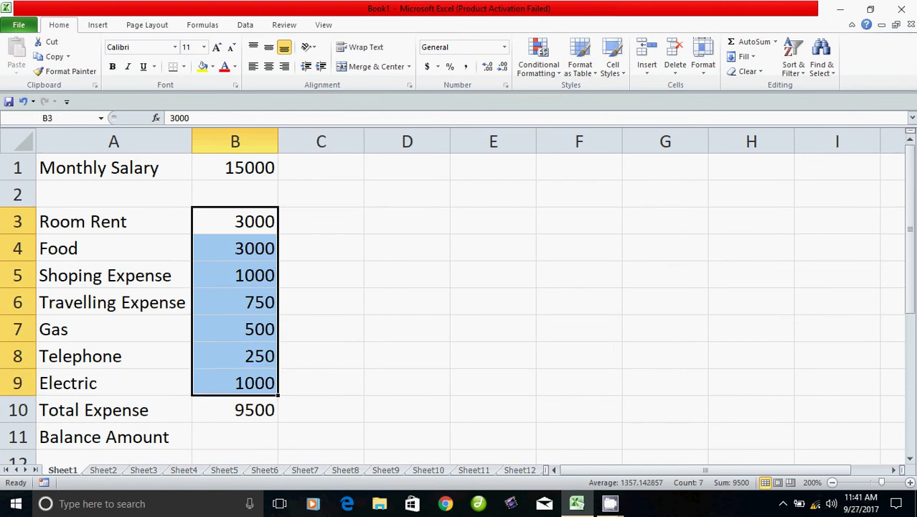
{"action": "left_click", "coordinate": [234, 410]}
{"action": "left_click", "coordinate": [235, 436]}
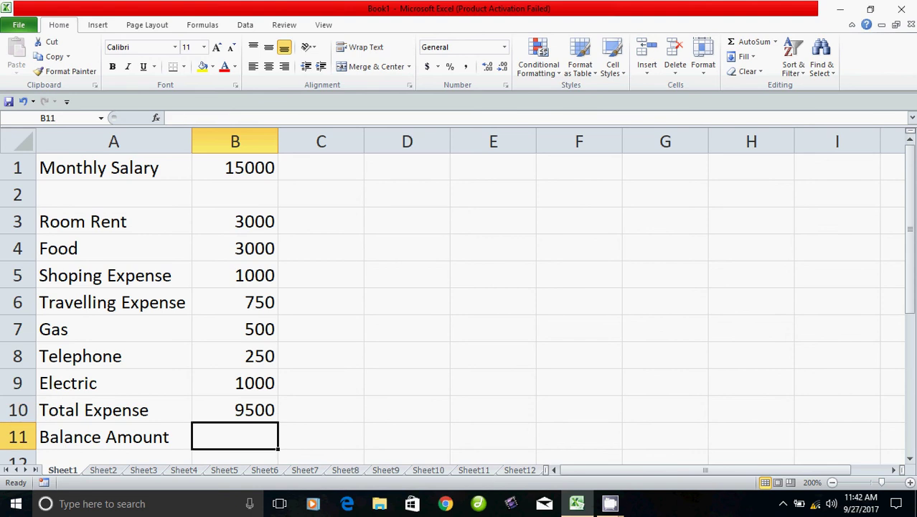
{"action": "left_click", "coordinate": [235, 167]}
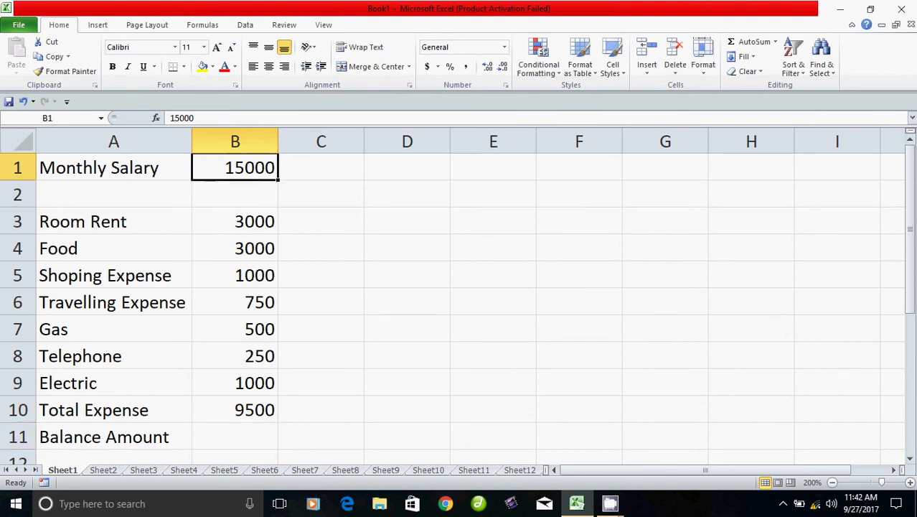
{"action": "left_click", "coordinate": [234, 410]}
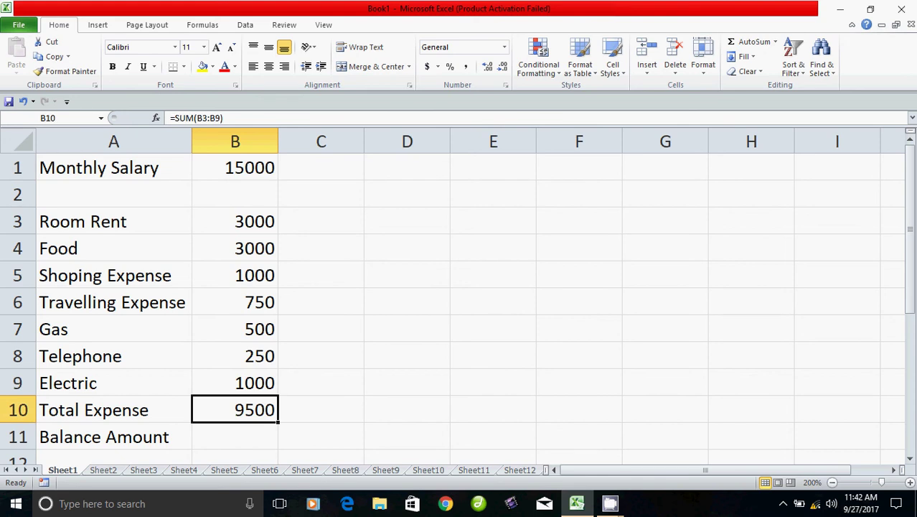
{"action": "left_click", "coordinate": [234, 437]}
Enter =B1-B10 in Balance Amount B11, giving 5500.
{"action": "type", "text": "="}
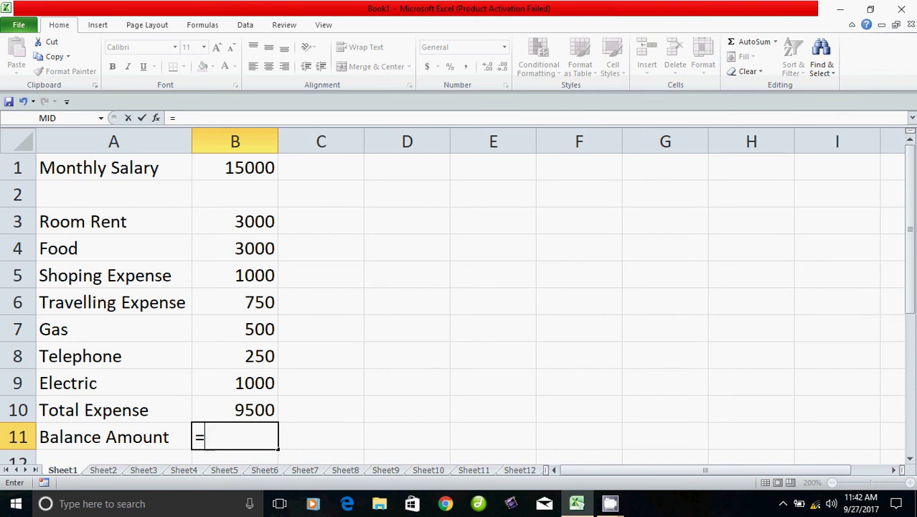
{"action": "left_click", "coordinate": [234, 168]}
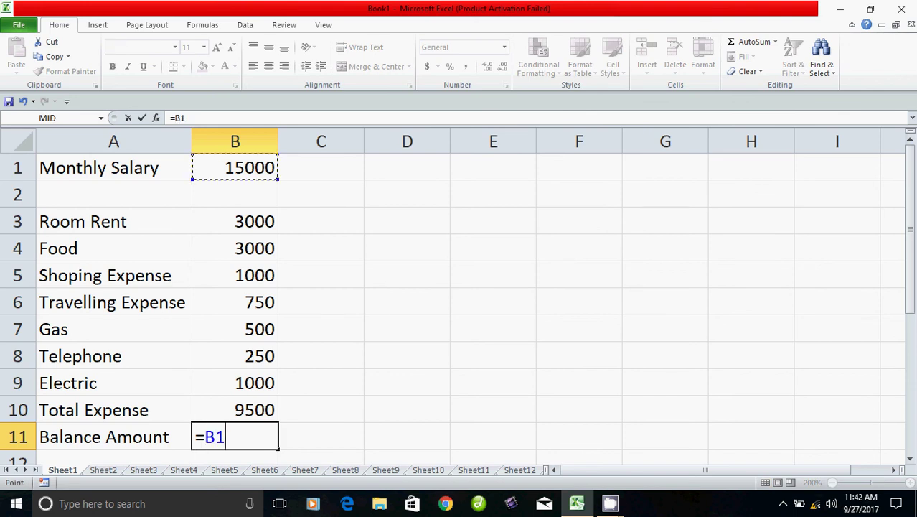
{"action": "type", "text": "-"}
{"action": "left_click", "coordinate": [235, 410]}
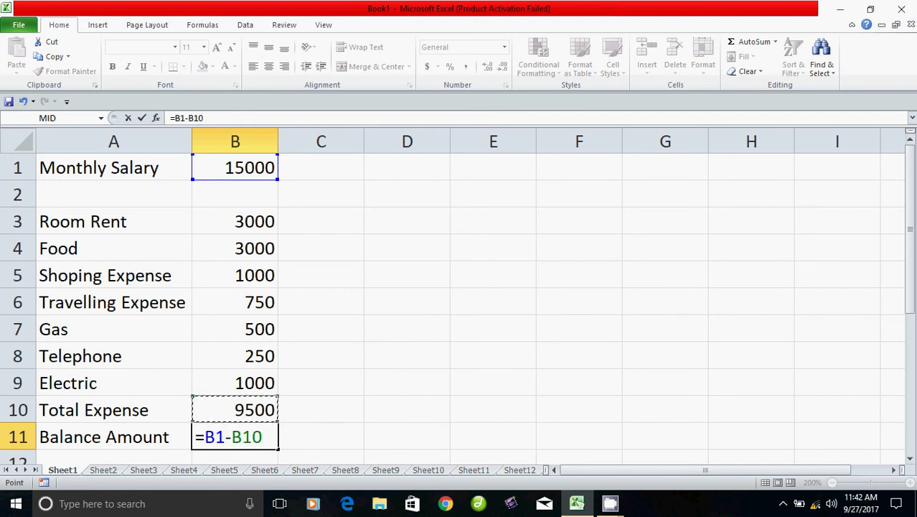
{"action": "key", "text": "Return"}
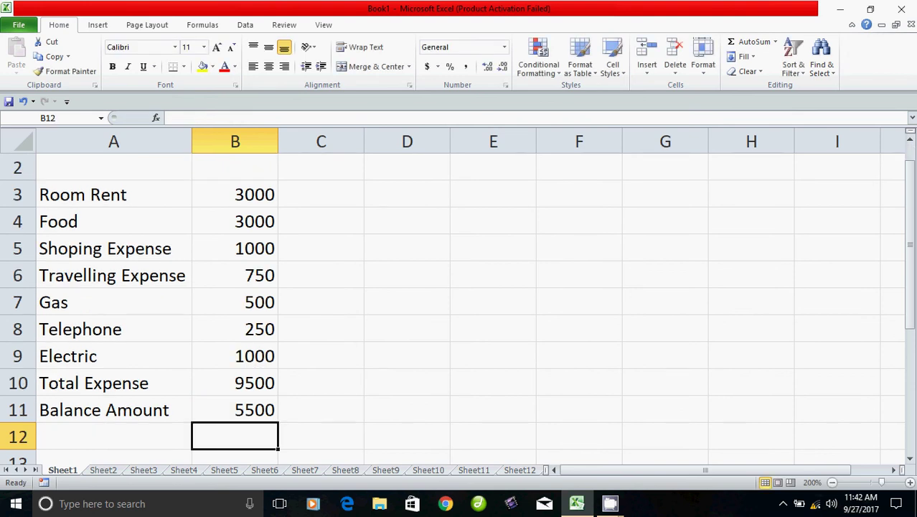
{"action": "left_click", "coordinate": [234, 409]}
{"action": "scroll", "coordinate": [459, 302], "scroll_direction": "up", "scroll_amount": 1}
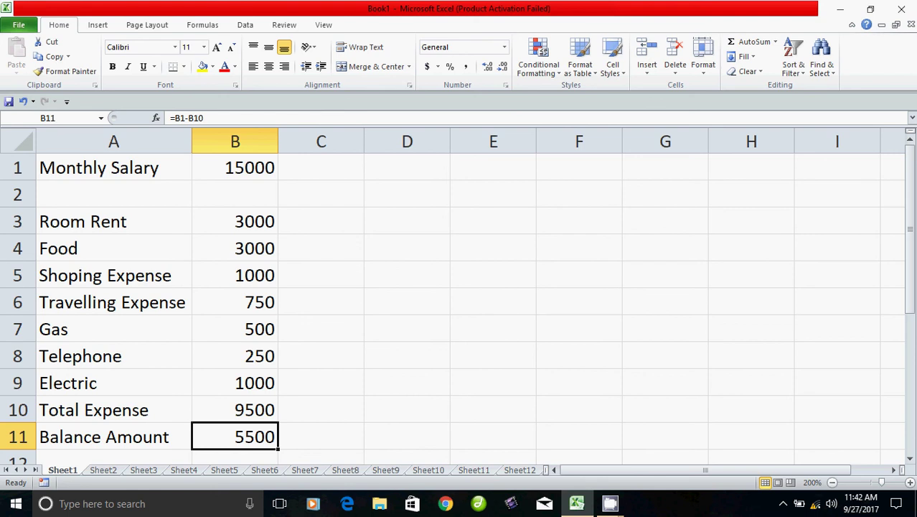
Select salary cell B1 together with expense cells B3:B9 as one selection.
{"action": "left_click", "coordinate": [234, 168]}
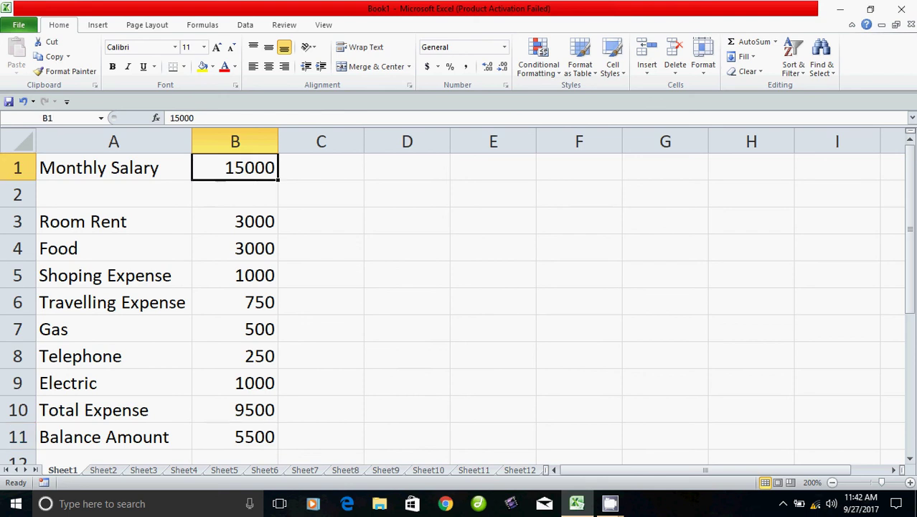
{"action": "left_click_drag", "start_coordinate": [235, 221], "coordinate": [235, 383]}
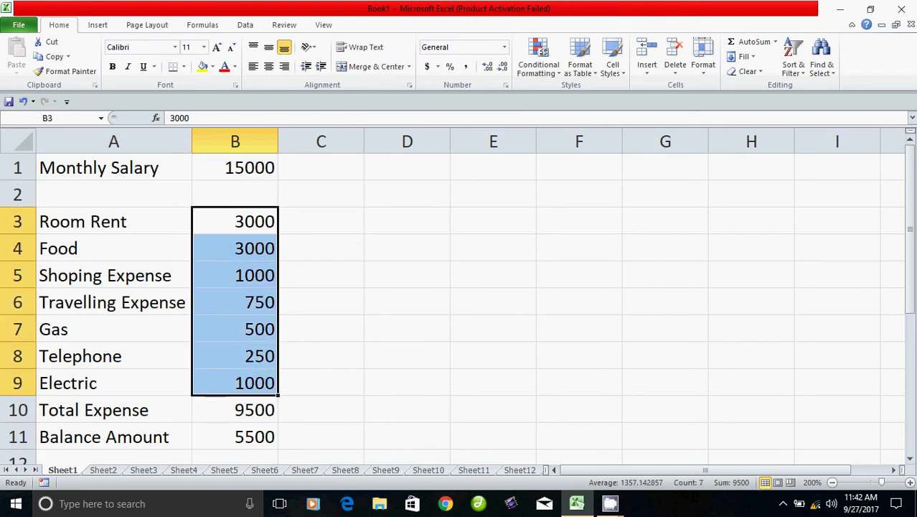
{"action": "left_click", "coordinate": [235, 436]}
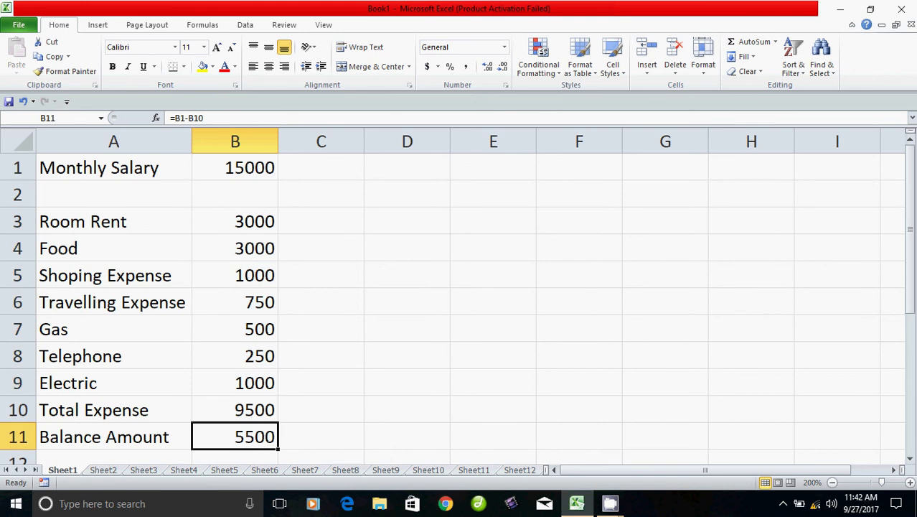
{"action": "left_click", "coordinate": [235, 168]}
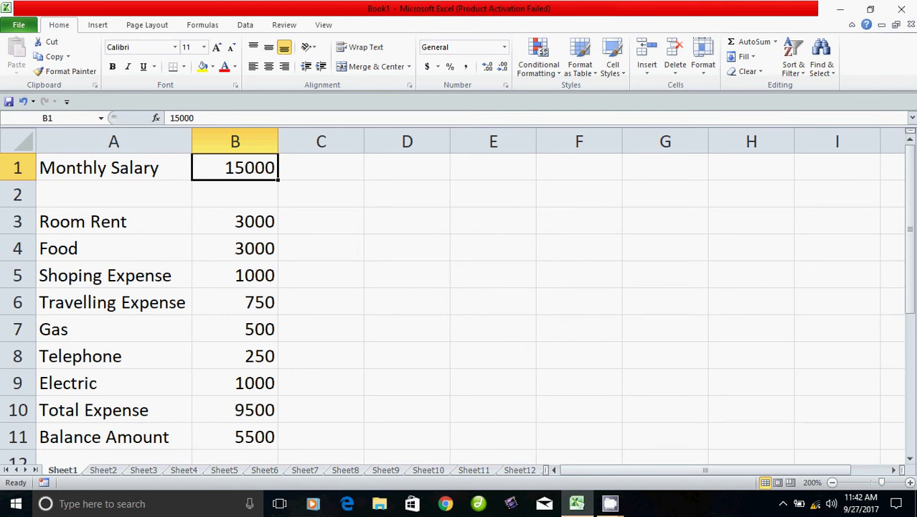
{"action": "left_click_drag", "start_coordinate": [235, 221], "coordinate": [234, 383], "text": "ctrl"}
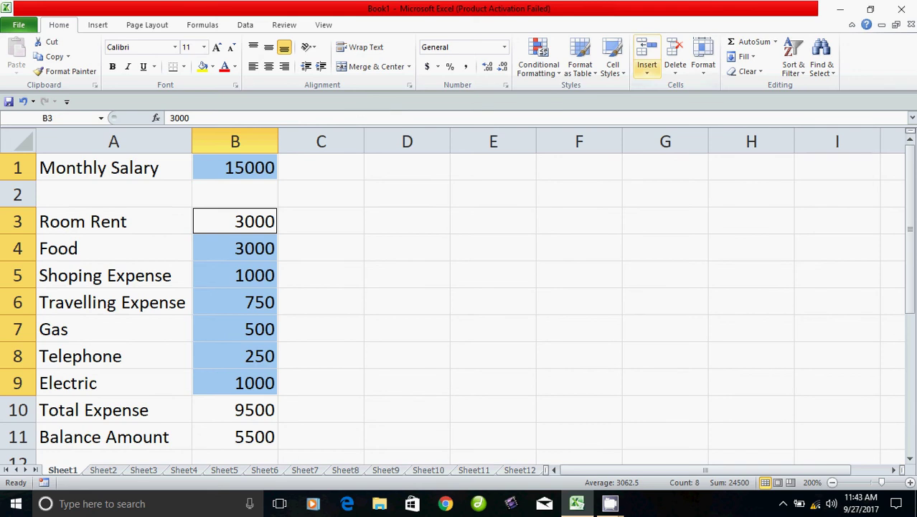
Open Scenario Manager from What-If Analysis and start adding a scenario over B1,B3:B9.
{"action": "left_click", "coordinate": [245, 25]}
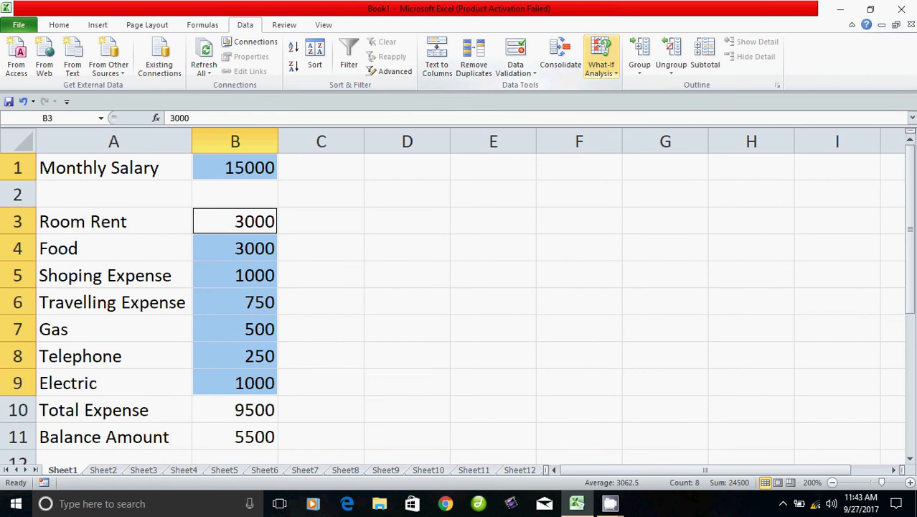
{"action": "left_click", "coordinate": [601, 61]}
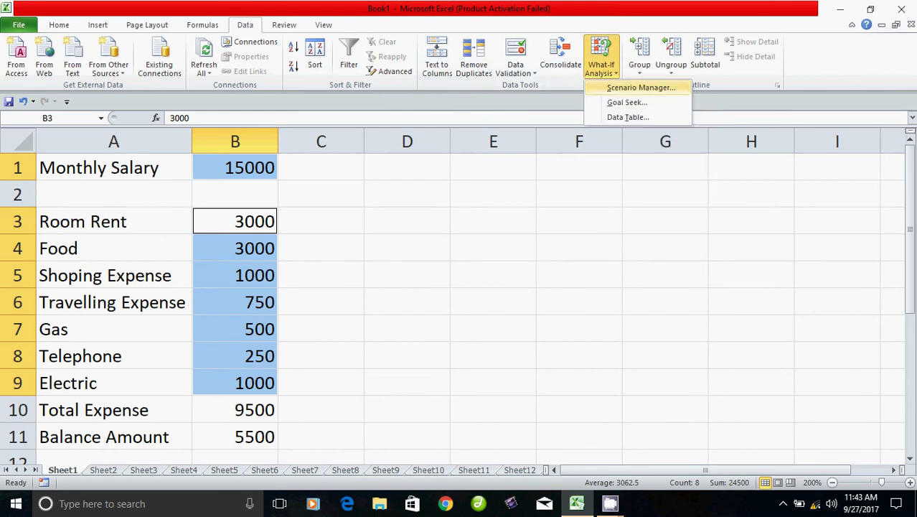
{"action": "left_click", "coordinate": [641, 87]}
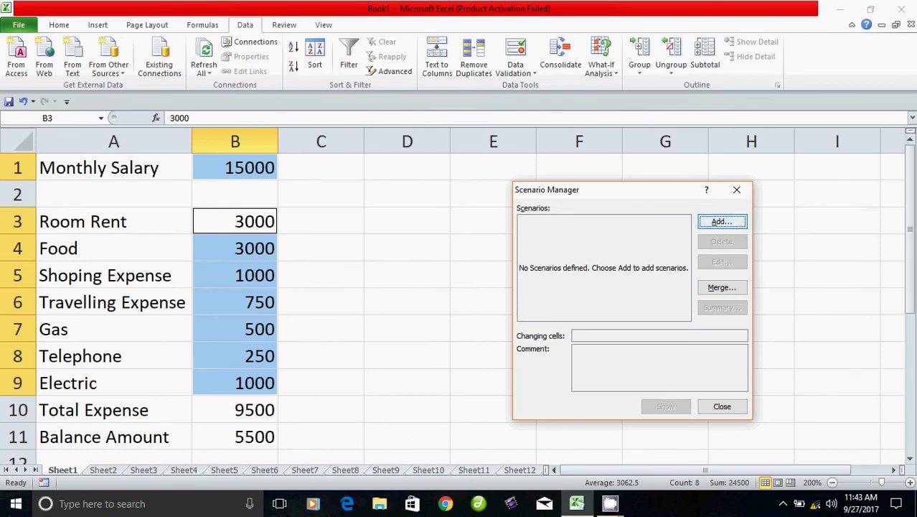
{"action": "left_click", "coordinate": [722, 221]}
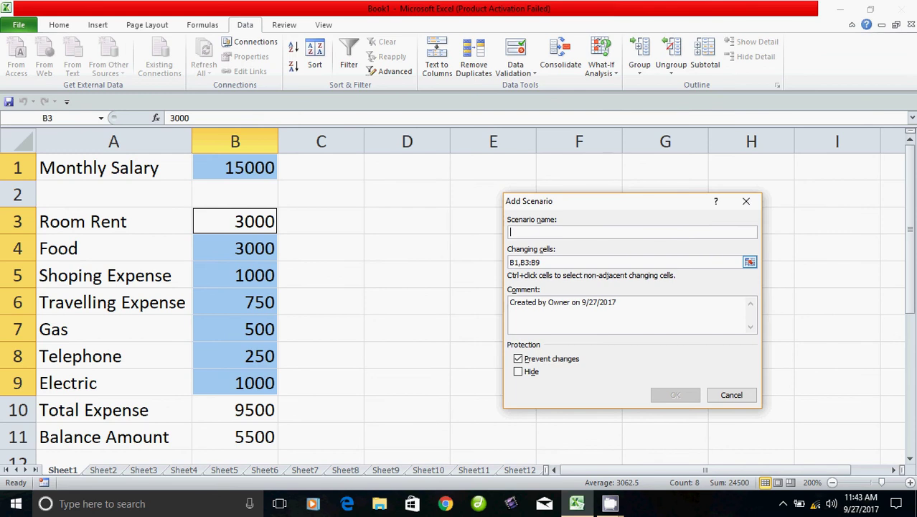
Name the scenario 'original' and save it with the current B1 and B3:B9 values.
{"action": "type", "text": "ori"}
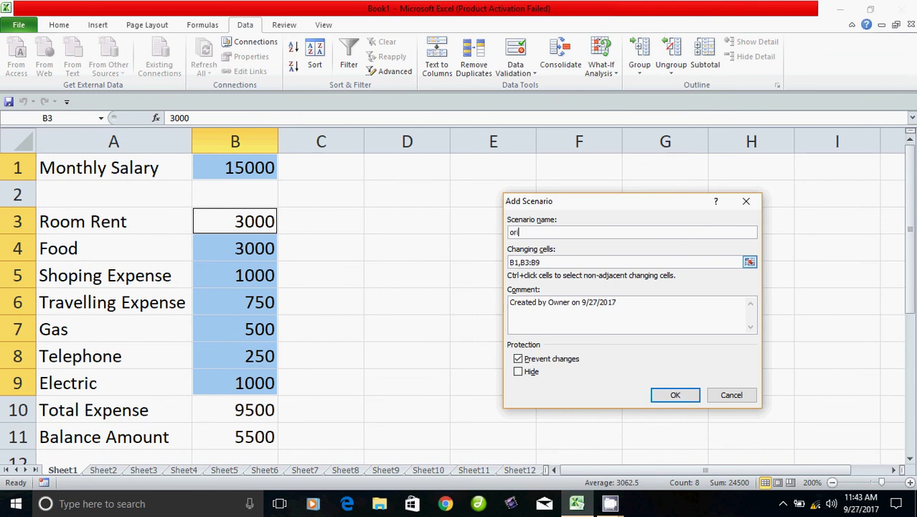
{"action": "type", "text": "gina"}
{"action": "type", "text": "l"}
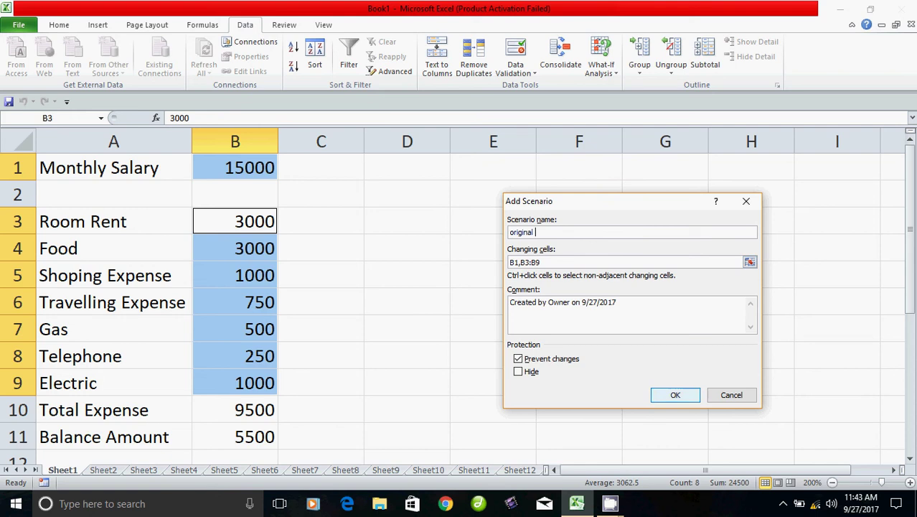
{"action": "left_click", "coordinate": [675, 395]}
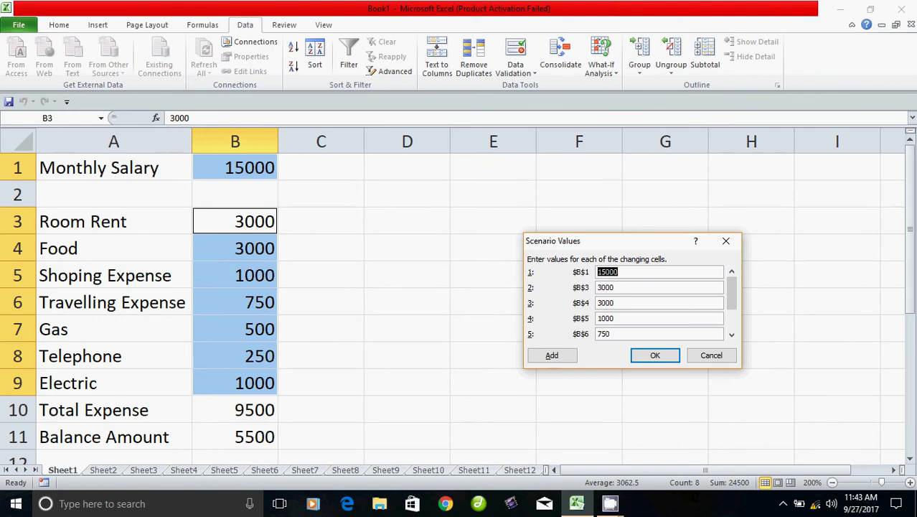
{"action": "left_click_drag", "start_coordinate": [732, 293], "coordinate": [732, 312]}
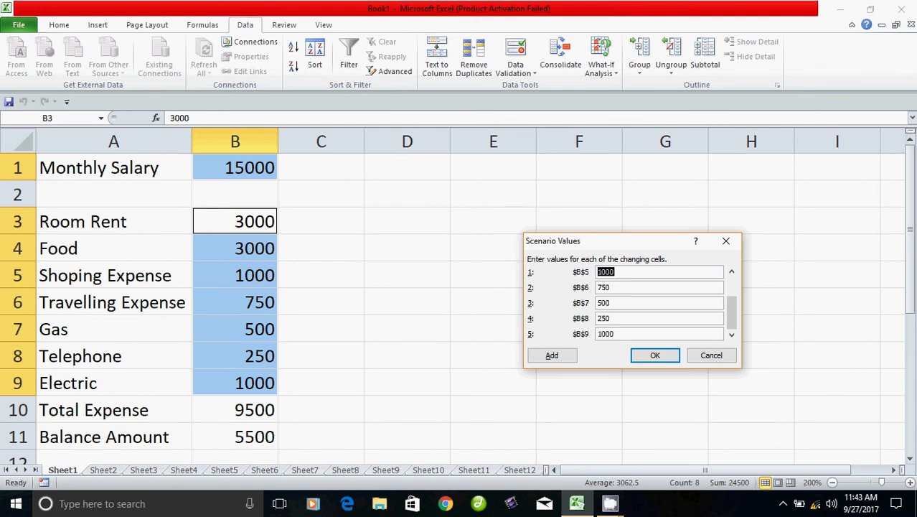
{"action": "left_click_drag", "start_coordinate": [732, 312], "coordinate": [731, 293]}
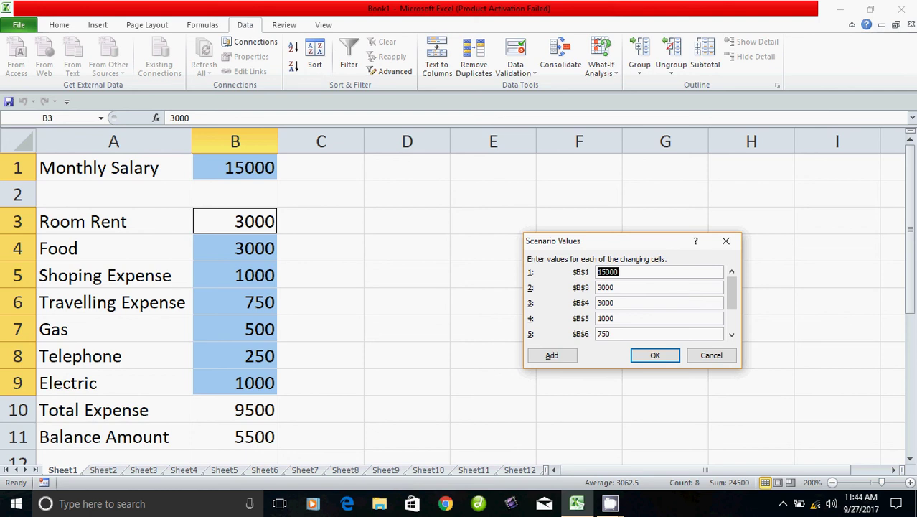
{"action": "key", "text": "Return"}
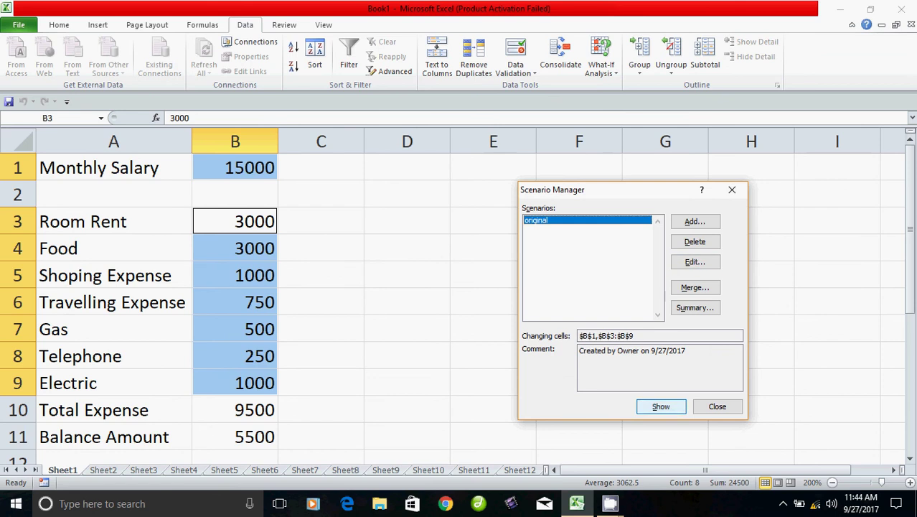
Edit the 'original' scenario and re-save it with unchanged values.
{"action": "left_click", "coordinate": [695, 261]}
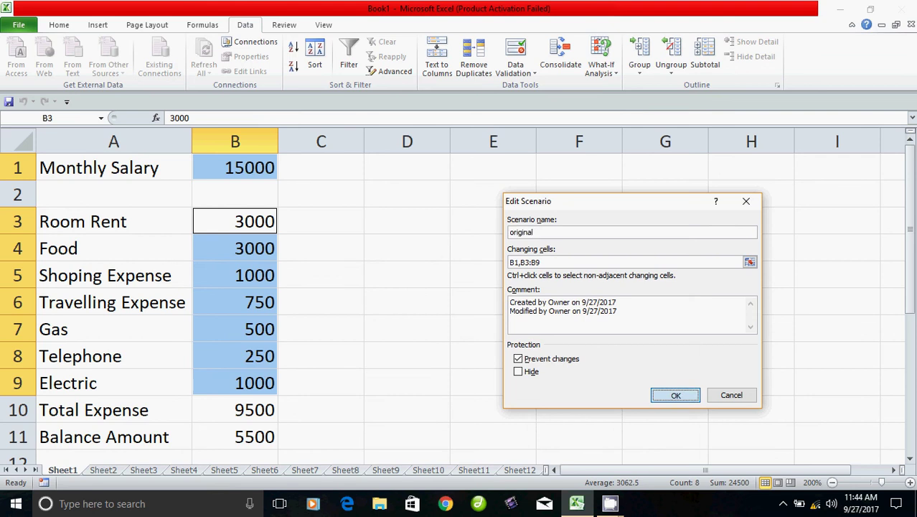
{"action": "key", "text": "Return"}
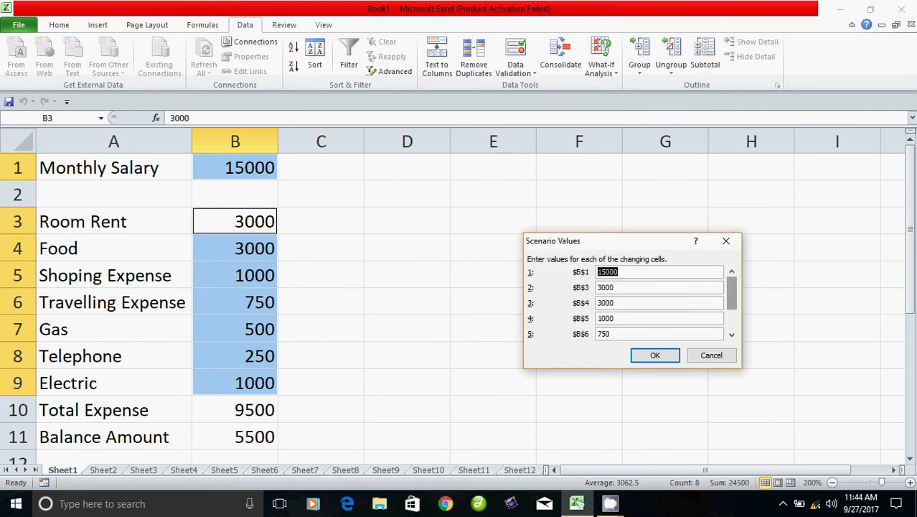
{"action": "scroll", "coordinate": [632, 301], "scroll_direction": "down", "scroll_amount": 3}
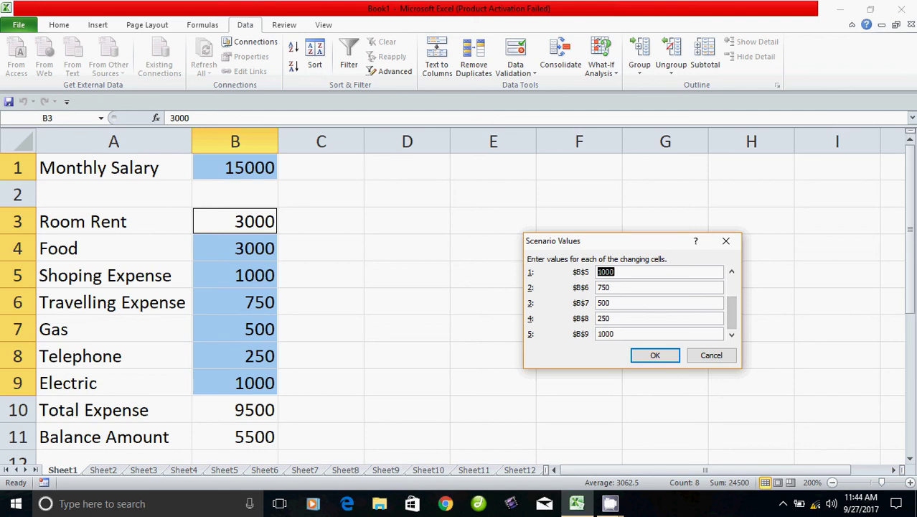
{"action": "key", "text": "Return"}
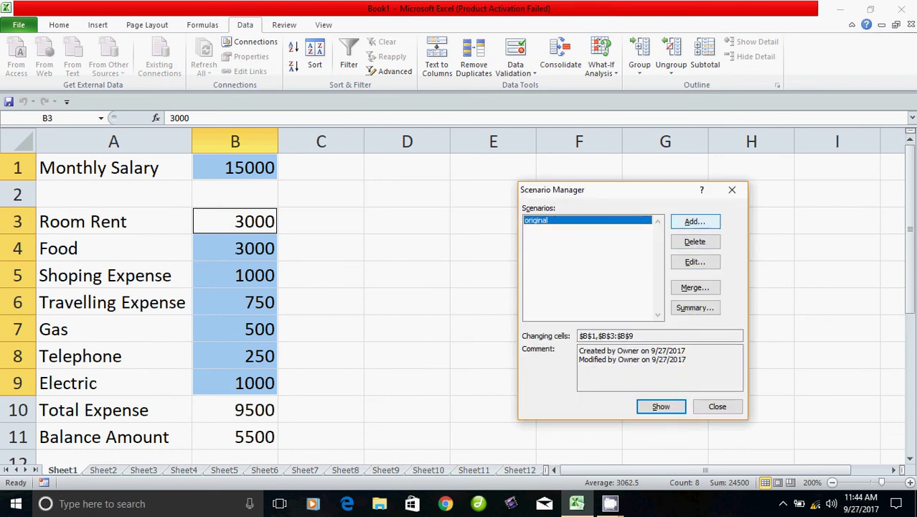
Begin a 'promotion' scenario, then cancel it at the Scenario Values dialog.
{"action": "left_click", "coordinate": [694, 221]}
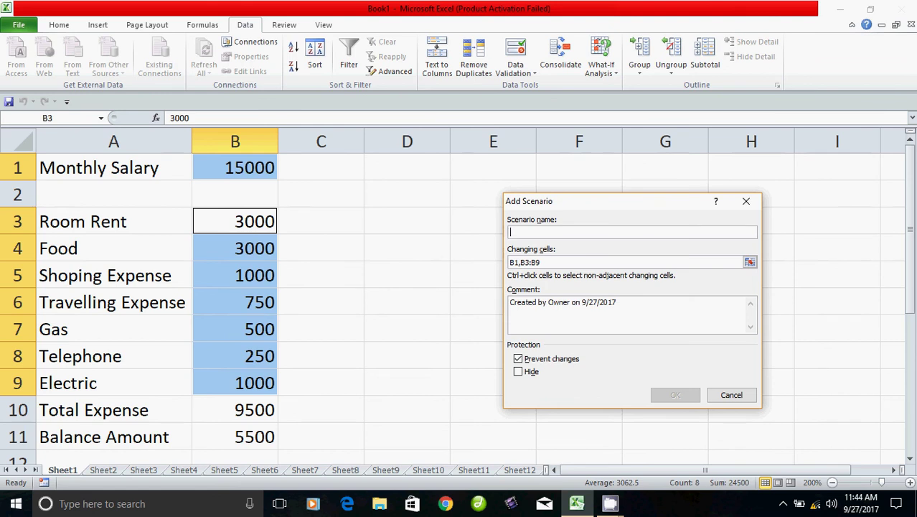
{"action": "type", "text": "pr"}
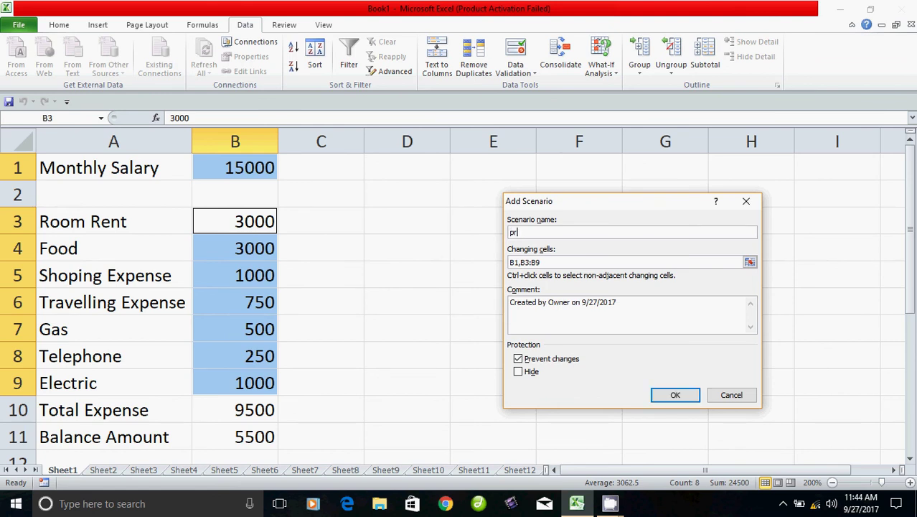
{"action": "type", "text": "omoti"}
{"action": "type", "text": "on"}
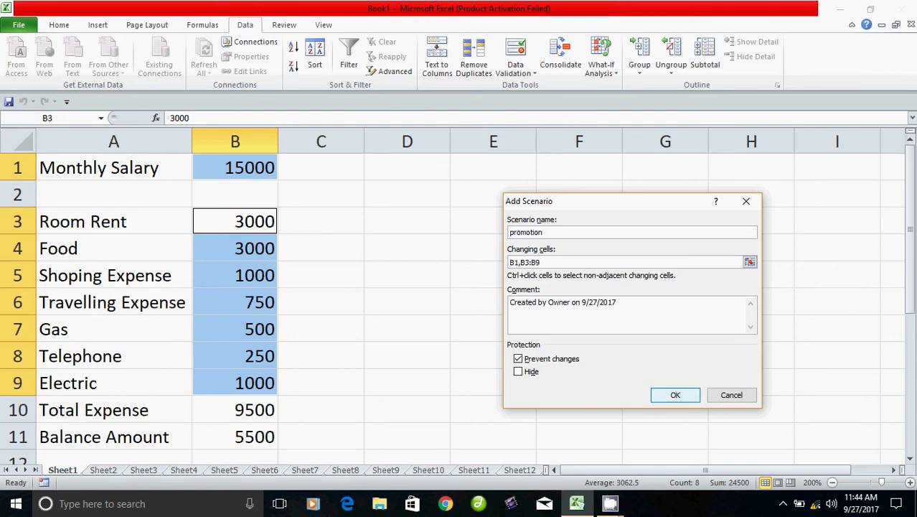
{"action": "left_click", "coordinate": [675, 395]}
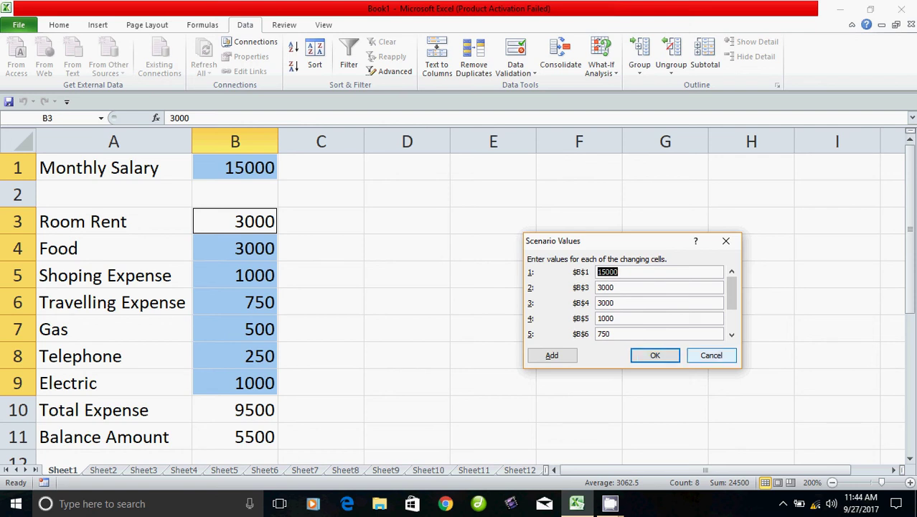
{"action": "key", "text": "Escape"}
{"action": "key", "text": "Escape"}
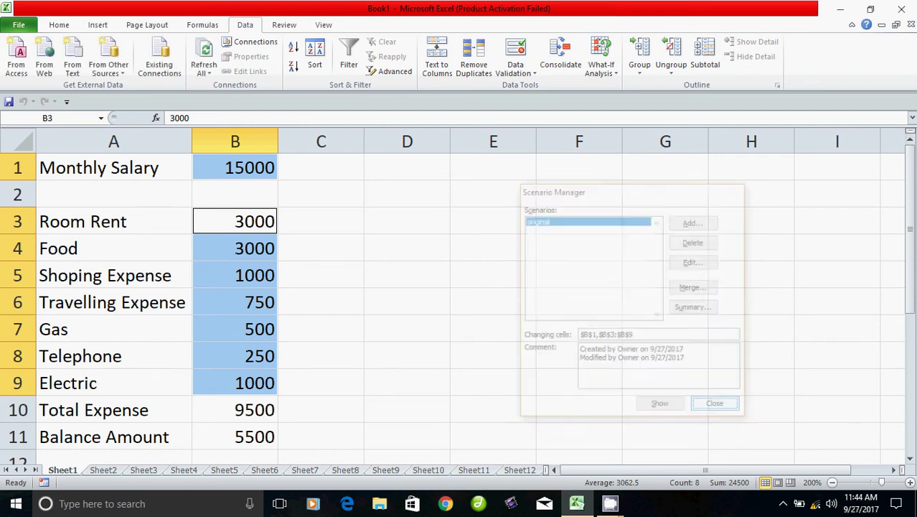
Name the Monthly Salary cell B1 'Month_salary' in the Name Box.
{"action": "left_click", "coordinate": [234, 167]}
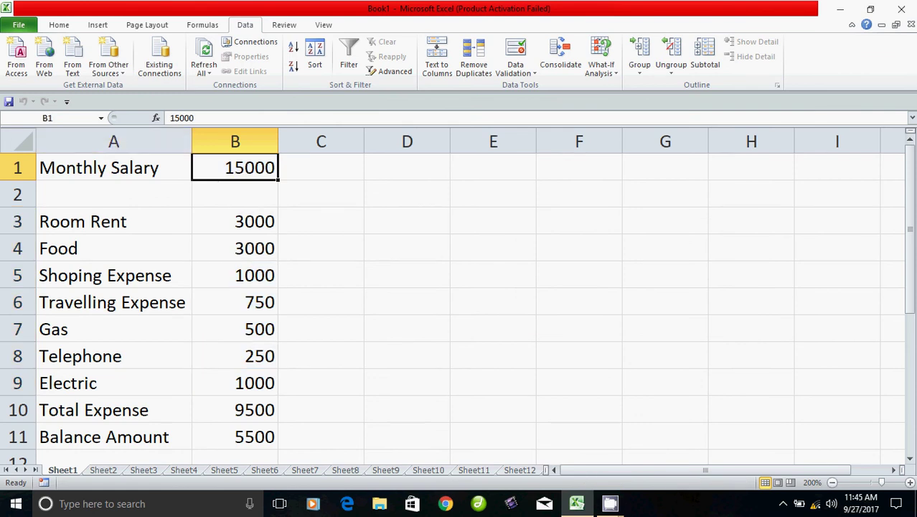
{"action": "left_click", "coordinate": [43, 118]}
{"action": "key", "text": "Escape"}
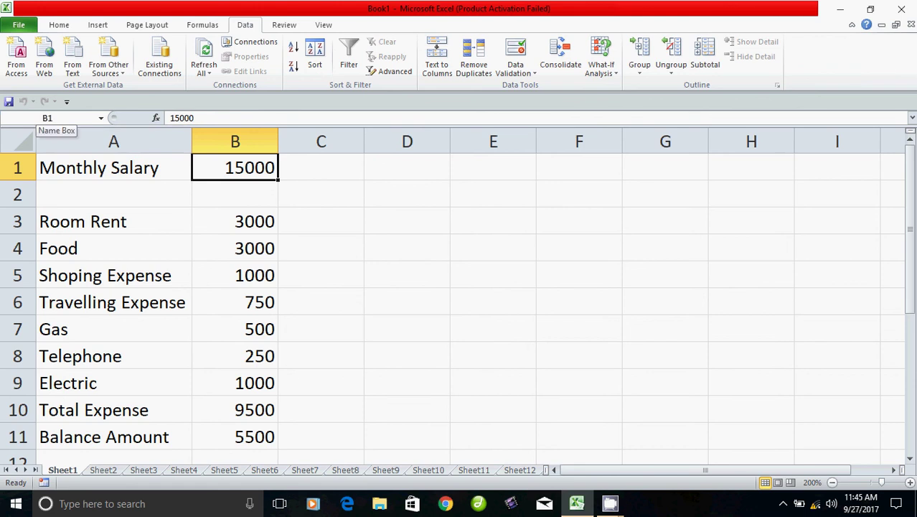
{"action": "left_click", "coordinate": [234, 221]}
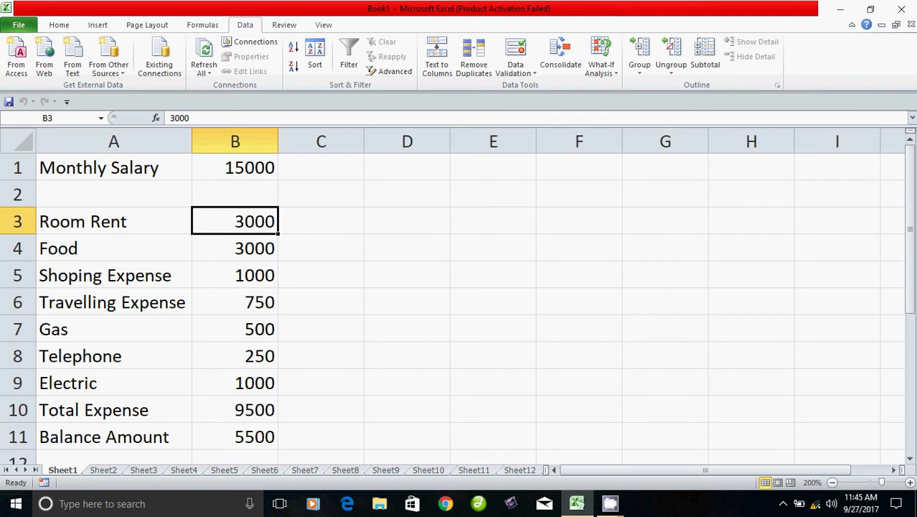
{"action": "left_click", "coordinate": [234, 167]}
{"action": "double_click", "coordinate": [234, 167]}
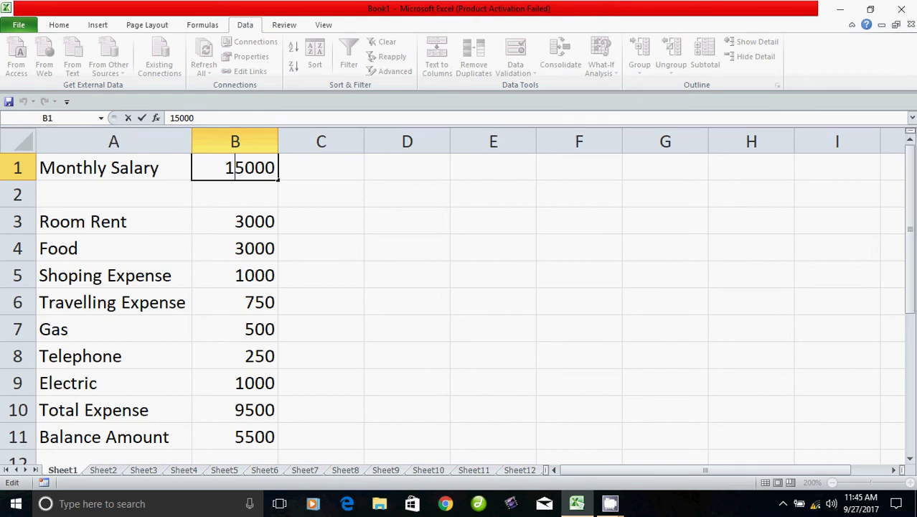
{"action": "left_click", "coordinate": [235, 221]}
{"action": "left_click", "coordinate": [234, 167]}
{"action": "left_click", "coordinate": [29, 118]}
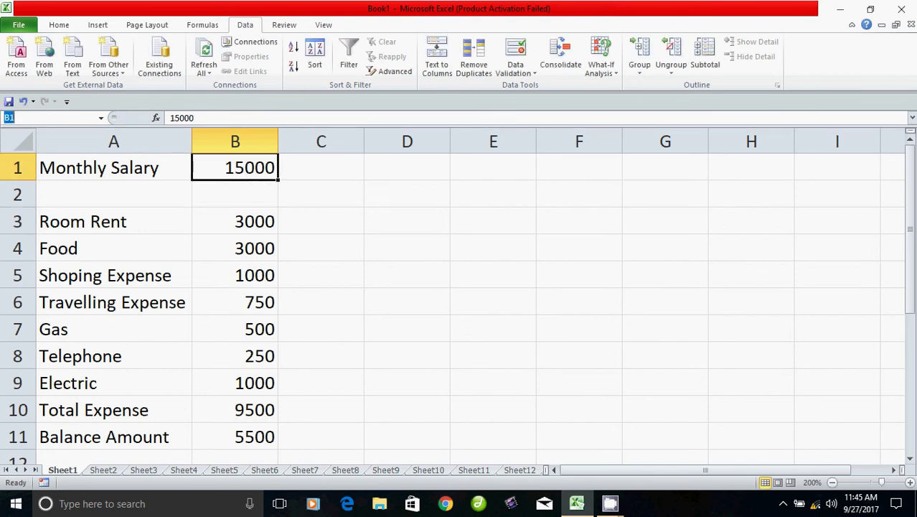
{"action": "type", "text": "M"}
{"action": "type", "text": "onth"}
{"action": "type", "text": "_sa"}
{"action": "type", "text": "lary"}
{"action": "key", "text": "Return"}
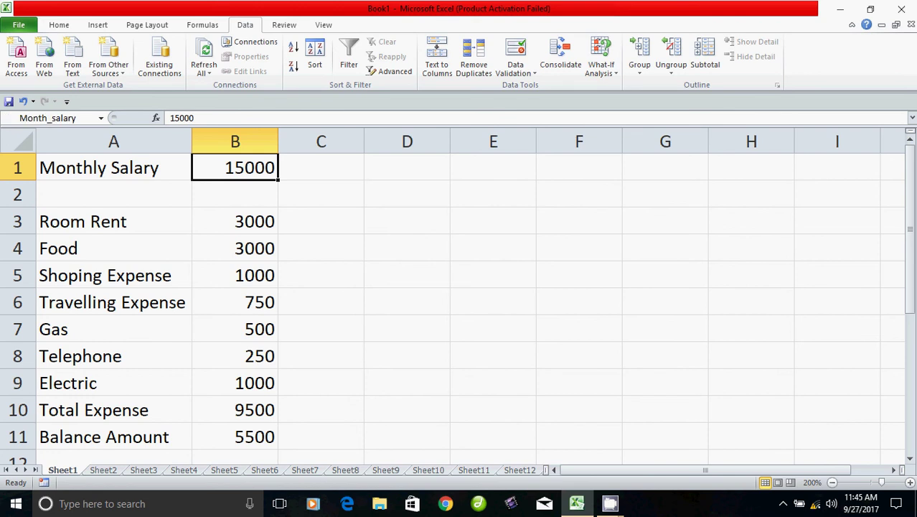
{"action": "left_click", "coordinate": [235, 302]}
{"action": "left_click", "coordinate": [235, 168]}
Name cells B3, B4 and B5 'Room_Rent', 'Food' and 'Shooping'.
{"action": "left_click", "coordinate": [234, 221]}
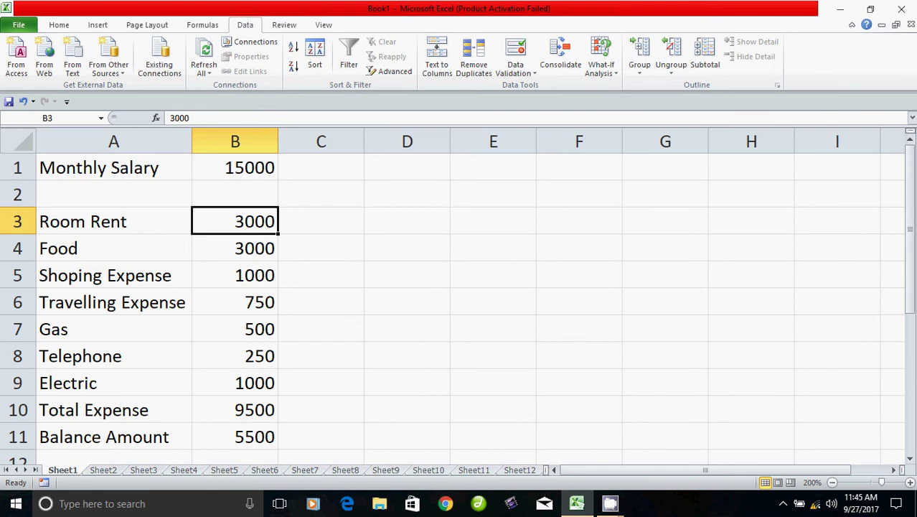
{"action": "left_click", "coordinate": [43, 118]}
{"action": "type", "text": "Room_"}
{"action": "type", "text": "Rent"}
{"action": "key", "text": "Return"}
{"action": "left_click", "coordinate": [235, 247]}
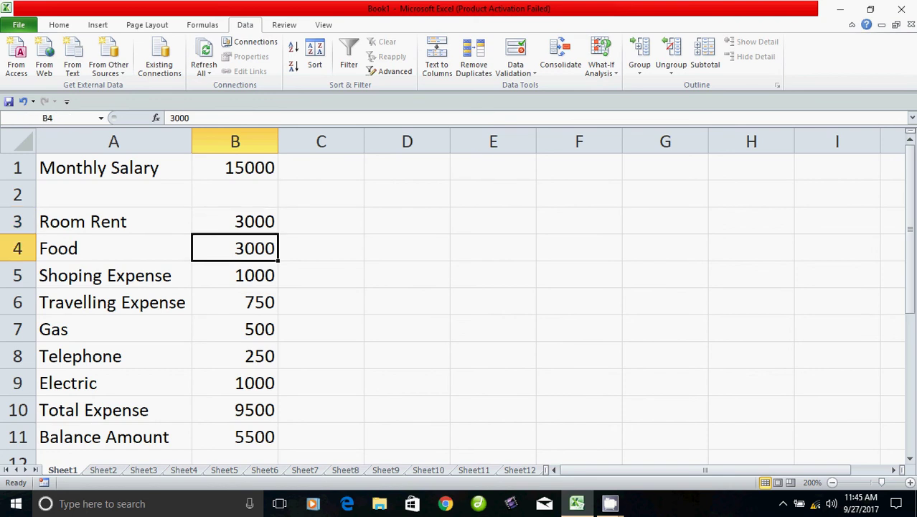
{"action": "left_click", "coordinate": [47, 118]}
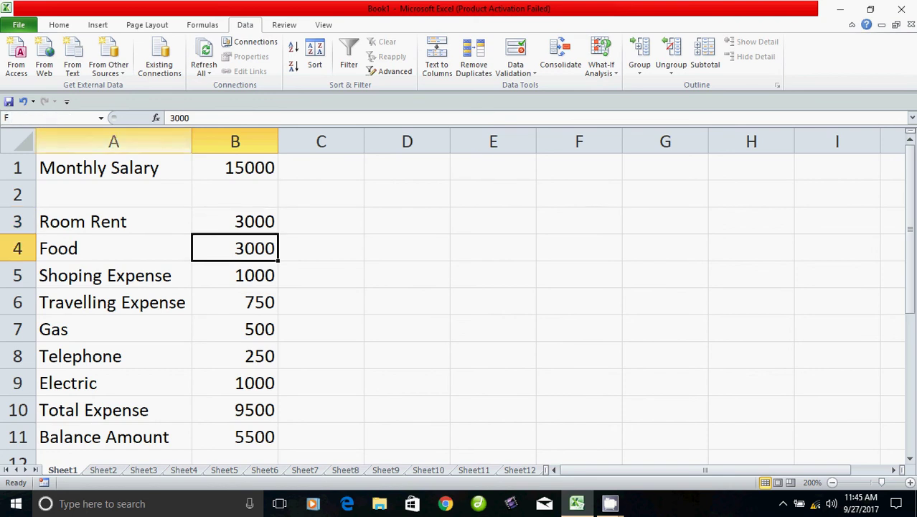
{"action": "type", "text": "Food"}
{"action": "key", "text": "Return"}
{"action": "left_click", "coordinate": [235, 275]}
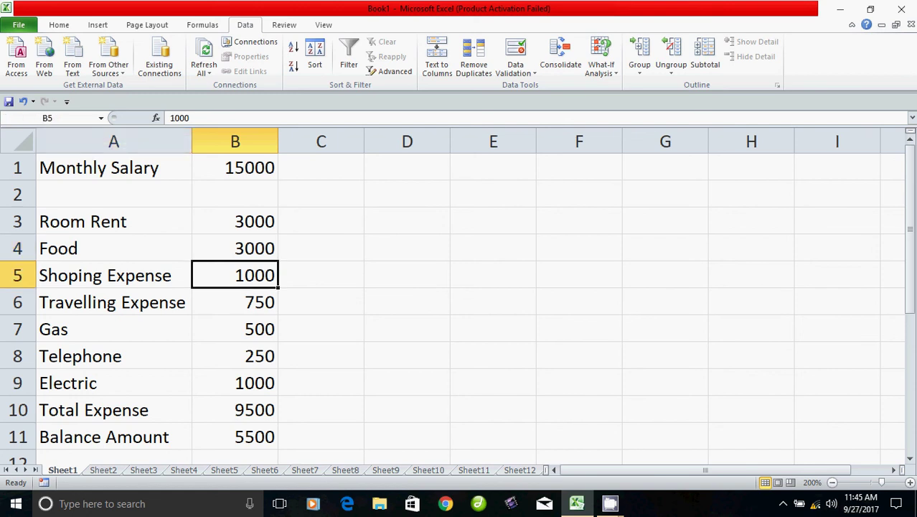
{"action": "left_click", "coordinate": [43, 118]}
{"action": "type", "text": "Shoo"}
{"action": "type", "text": "ping"}
{"action": "key", "text": "Return"}
Name cells B6 and B7 'Travelling' and 'Gas'.
{"action": "left_click", "coordinate": [235, 302]}
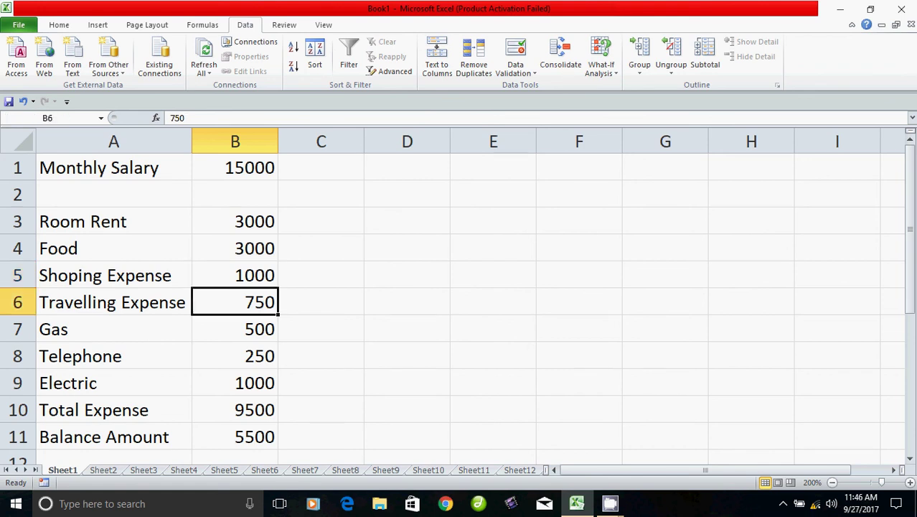
{"action": "left_click", "coordinate": [29, 118]}
{"action": "type", "text": "Travellin"}
{"action": "type", "text": "g"}
{"action": "key", "text": "Return"}
{"action": "left_click", "coordinate": [235, 329]}
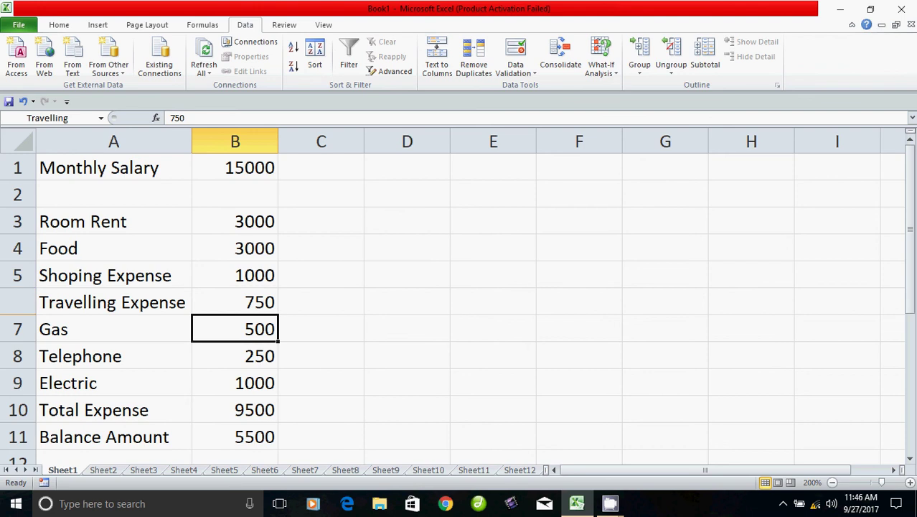
{"action": "left_click", "coordinate": [50, 117]}
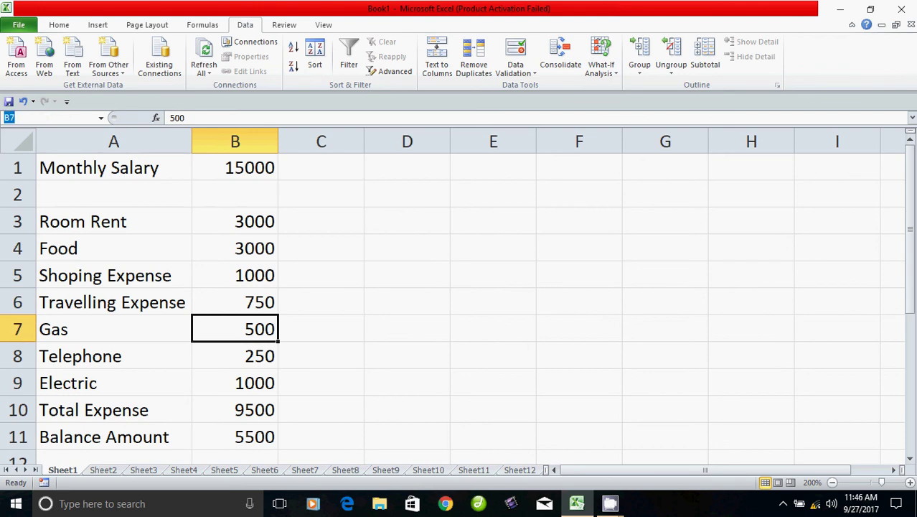
{"action": "type", "text": "Gas"}
{"action": "key", "text": "Return"}
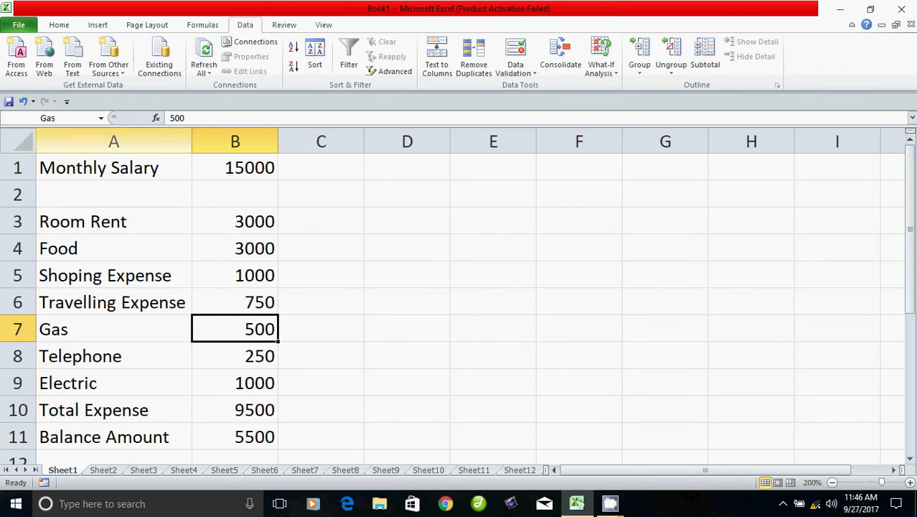
Name cells B8 and B9 'Telephone' and 'Electric'.
{"action": "left_click", "coordinate": [234, 356]}
{"action": "left_click", "coordinate": [50, 117]}
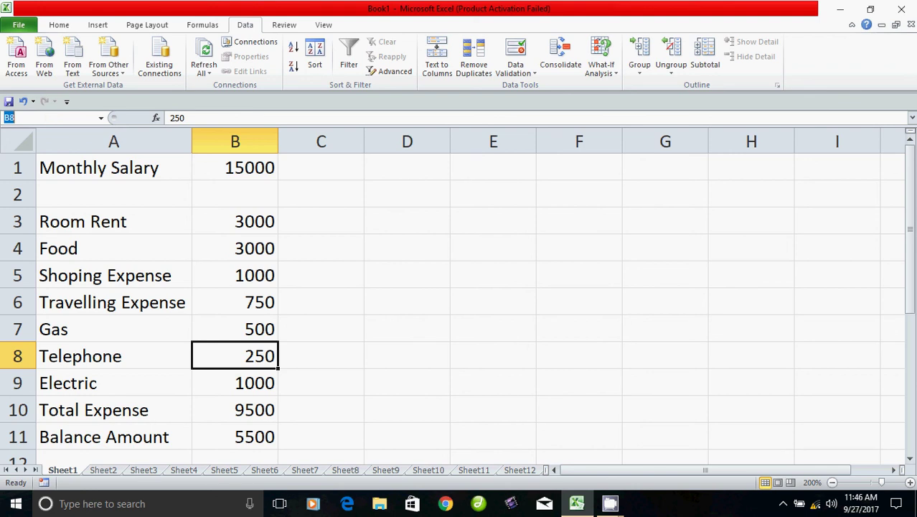
{"action": "type", "text": "Tele"}
{"action": "type", "text": "phone"}
{"action": "key", "text": "Return"}
{"action": "left_click", "coordinate": [234, 382]}
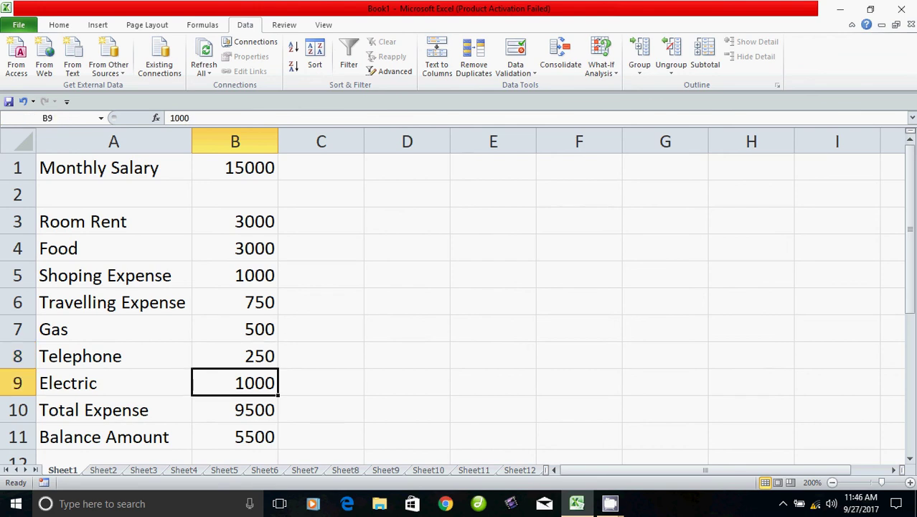
{"action": "left_click", "coordinate": [48, 118]}
{"action": "type", "text": "E"}
{"action": "type", "text": "lectri"}
{"action": "type", "text": "c"}
{"action": "key", "text": "Return"}
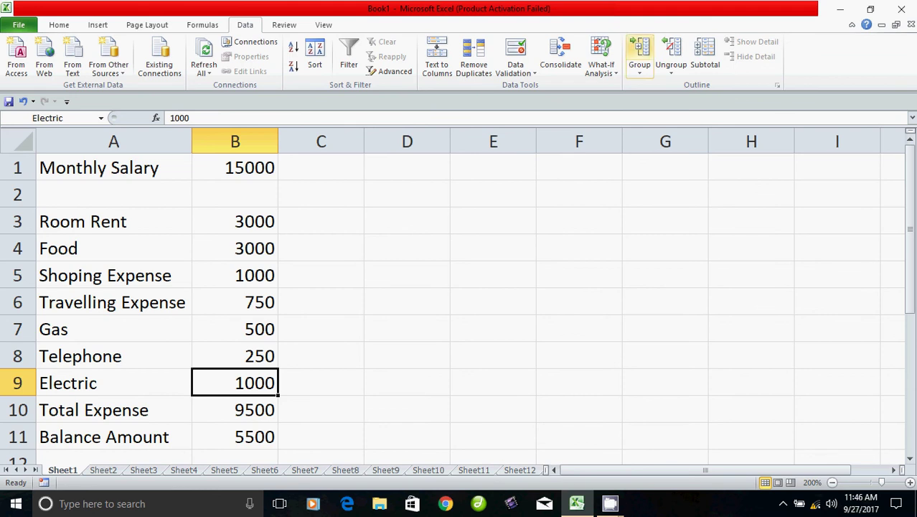
In the Scenario Manager, add a new scenario named 'promotion'.
{"action": "left_click", "coordinate": [603, 65]}
{"action": "left_click", "coordinate": [646, 88]}
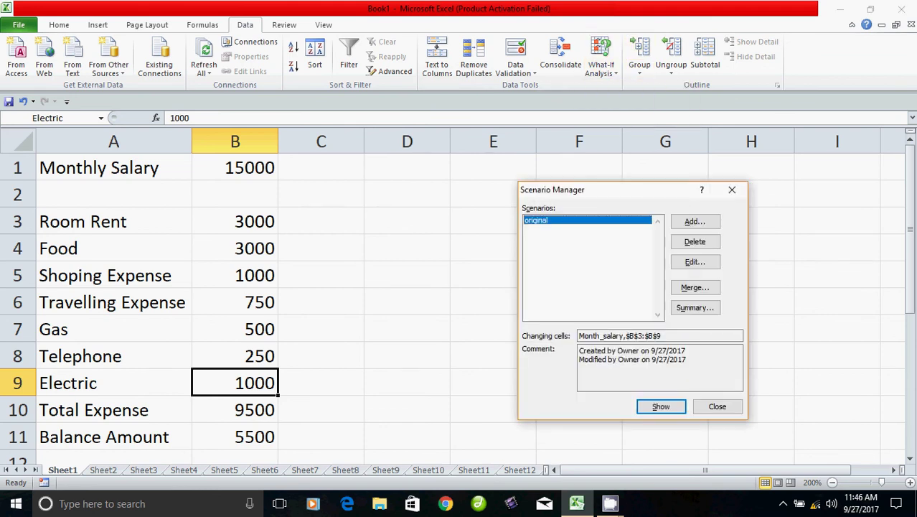
{"action": "left_click", "coordinate": [695, 221]}
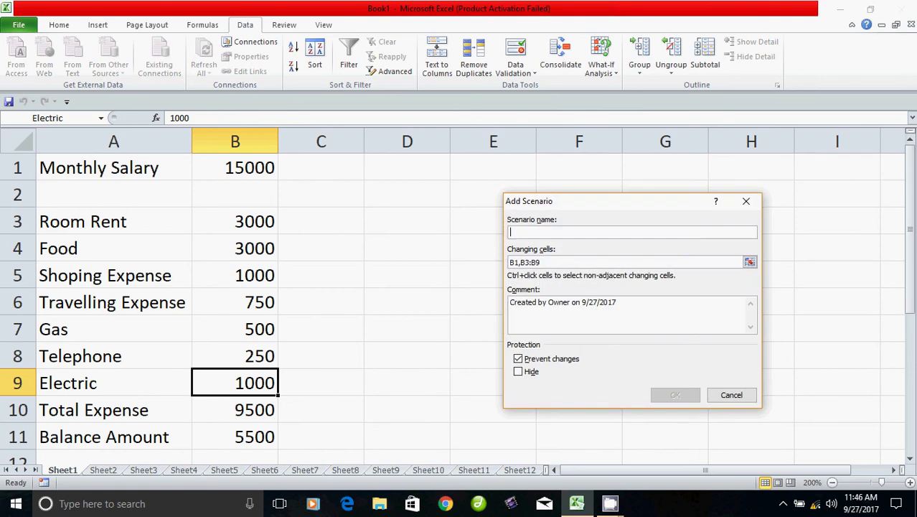
{"action": "type", "text": "pro"}
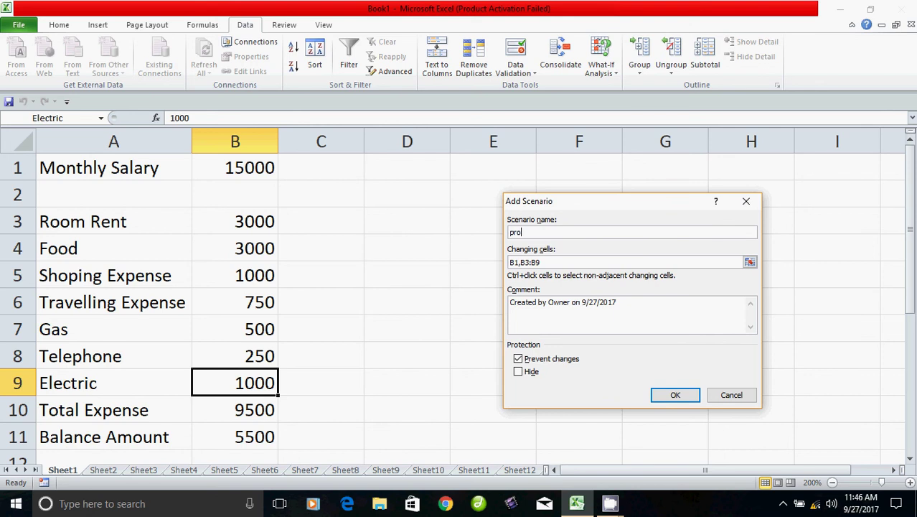
{"action": "type", "text": "motion"}
{"action": "left_click", "coordinate": [675, 395]}
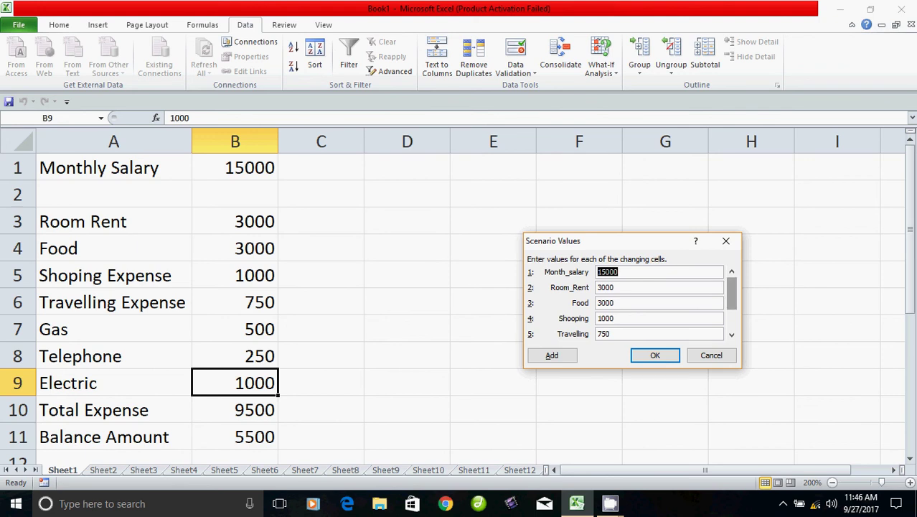
Give the promotion scenario Month_salary 20000 and Room_Rent 5000, then save it.
{"action": "left_click_drag", "start_coordinate": [731, 293], "coordinate": [730, 312]}
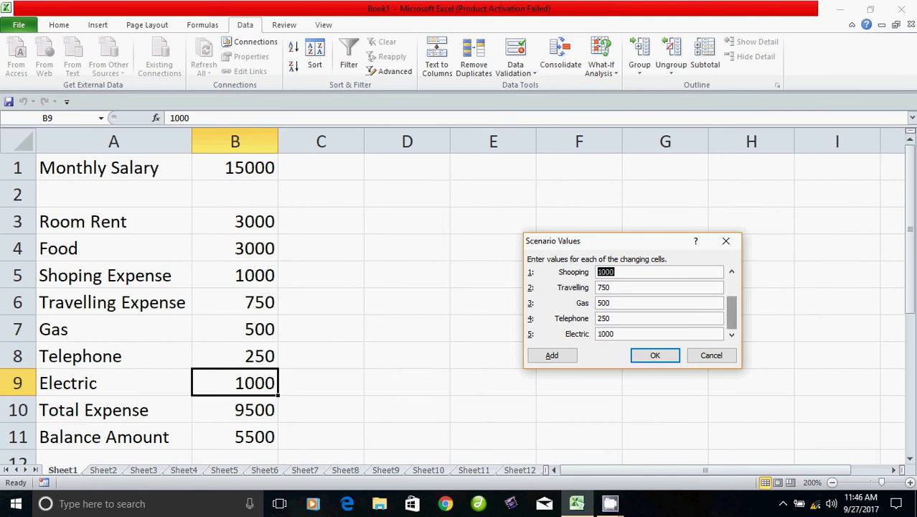
{"action": "left_click_drag", "start_coordinate": [730, 311], "coordinate": [731, 291]}
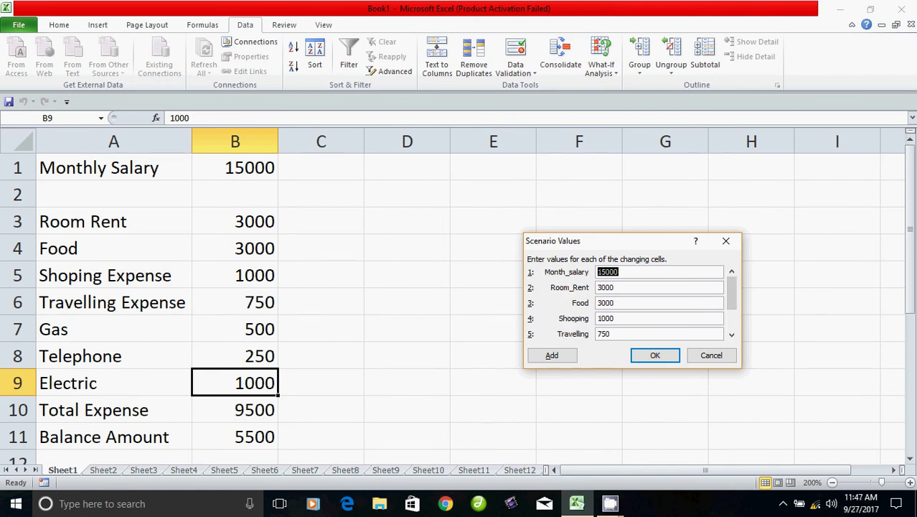
{"action": "type", "text": "2000"}
{"action": "type", "text": "0"}
{"action": "left_click", "coordinate": [614, 287]}
{"action": "key", "text": "BackSpace"}
{"action": "key", "text": "BackSpace"}
{"action": "key", "text": "BackSpace"}
{"action": "key", "text": "BackSpace"}
{"action": "type", "text": "5000"}
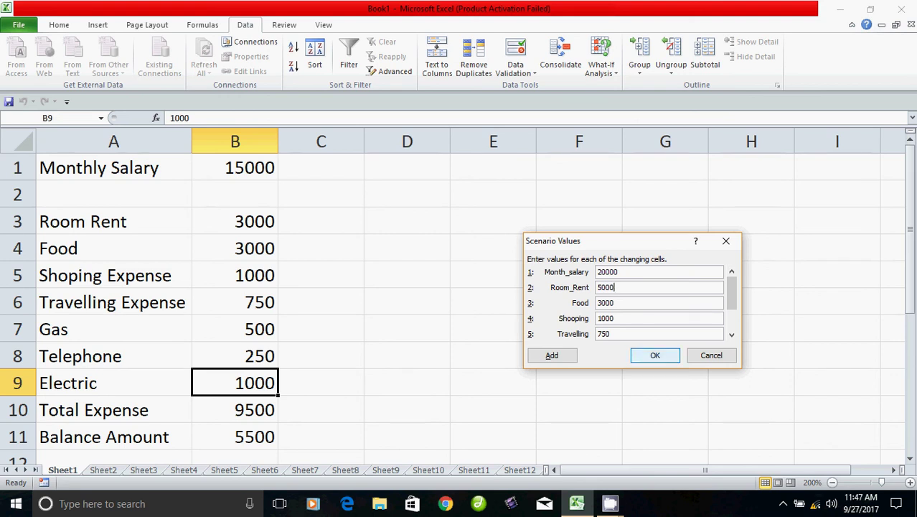
{"action": "key", "text": "Return"}
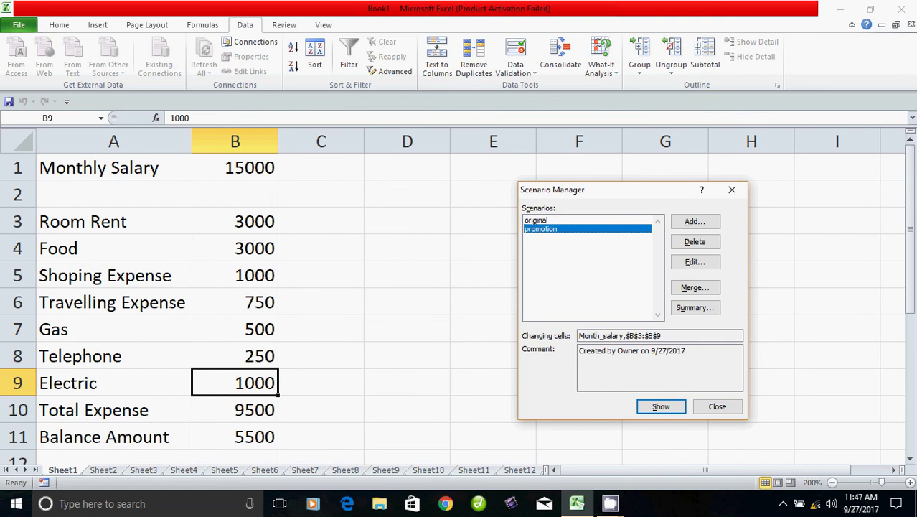
Switch the sheet between promotion and original, ending on promotion (total expense 11500, balance 8500).
{"action": "key", "text": "Return"}
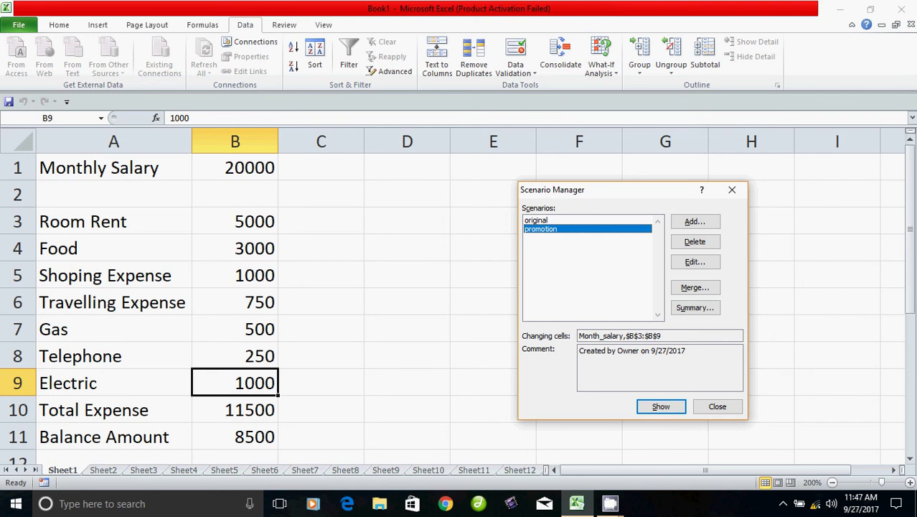
{"action": "left_click", "coordinate": [536, 220]}
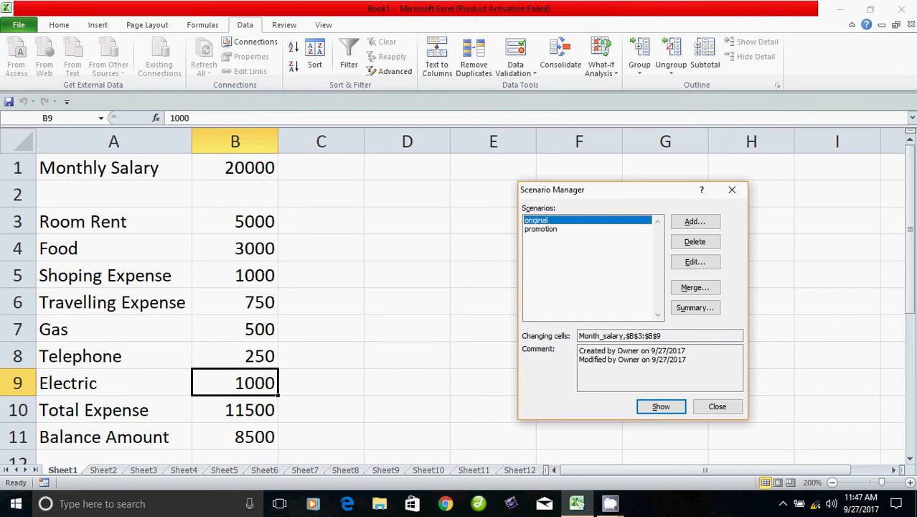
{"action": "key", "text": "Return"}
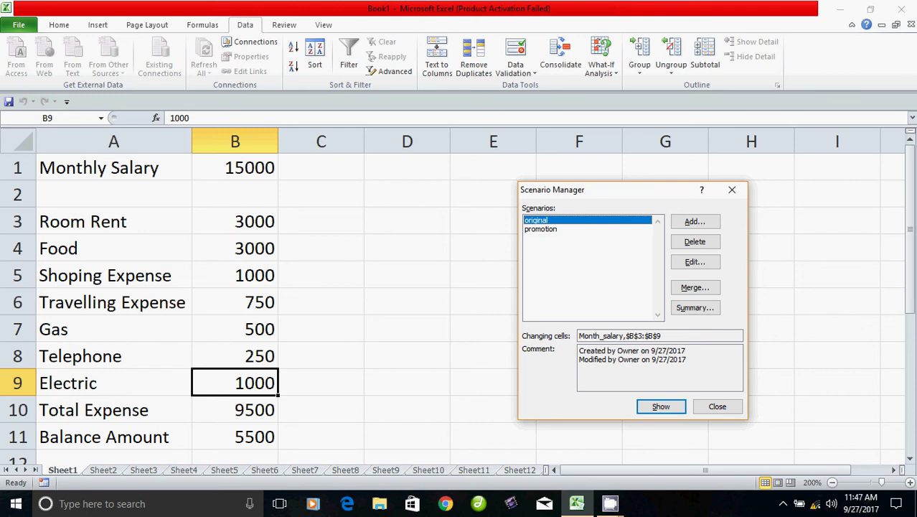
{"action": "left_click", "coordinate": [540, 228]}
{"action": "key", "text": "Return"}
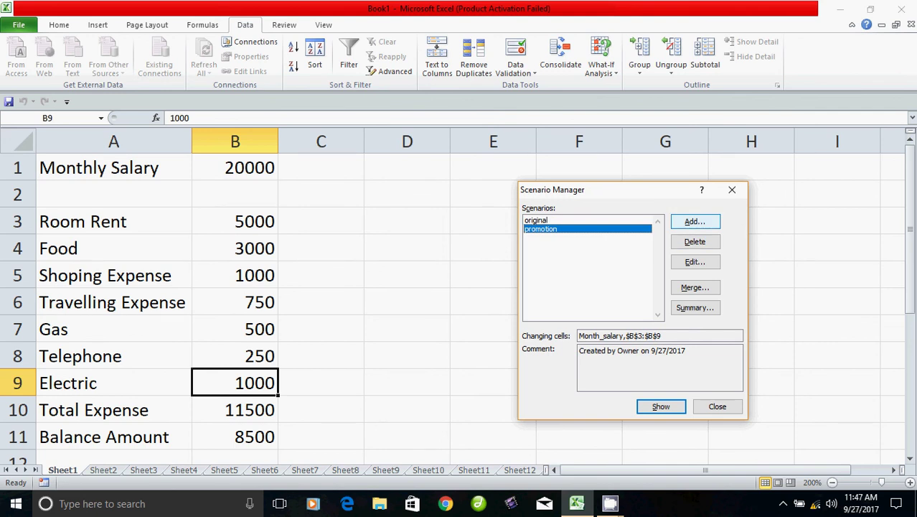
Add a 'New Job' scenario with Month_salary set to 25000, other values unchanged.
{"action": "left_click", "coordinate": [695, 221]}
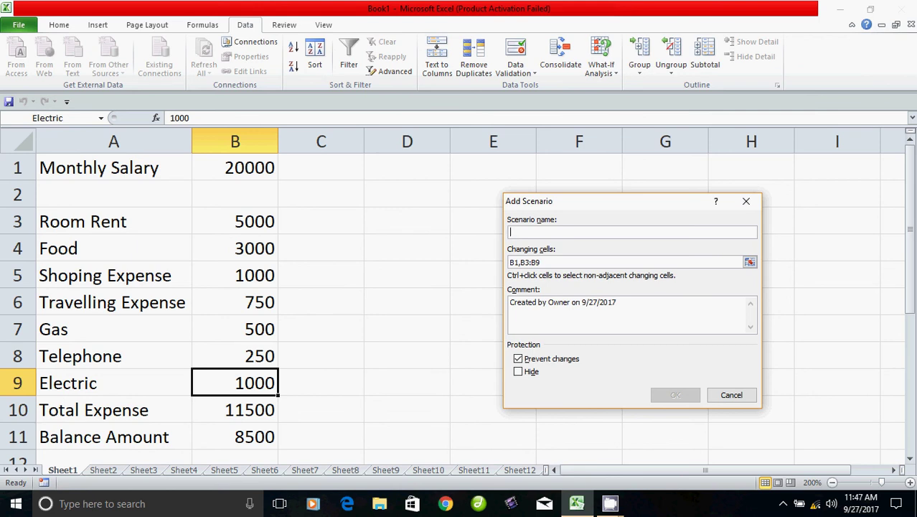
{"action": "type", "text": "New "}
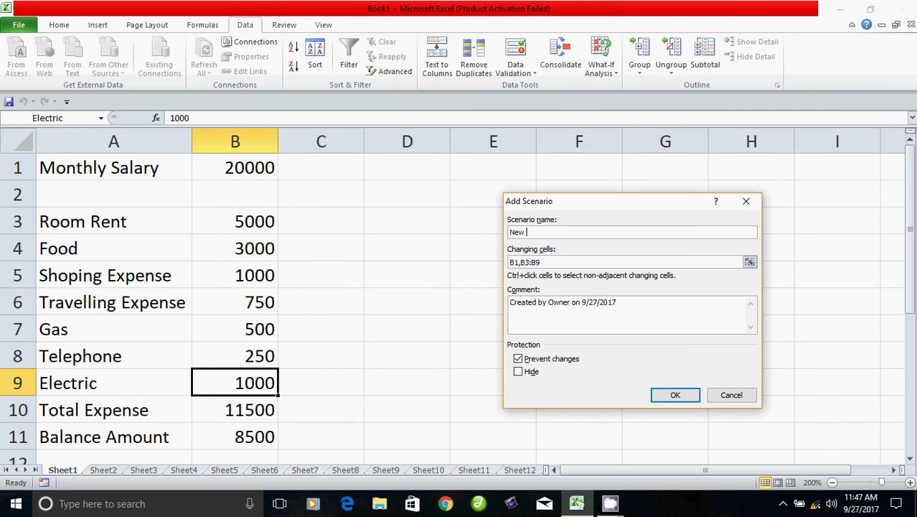
{"action": "type", "text": "Job"}
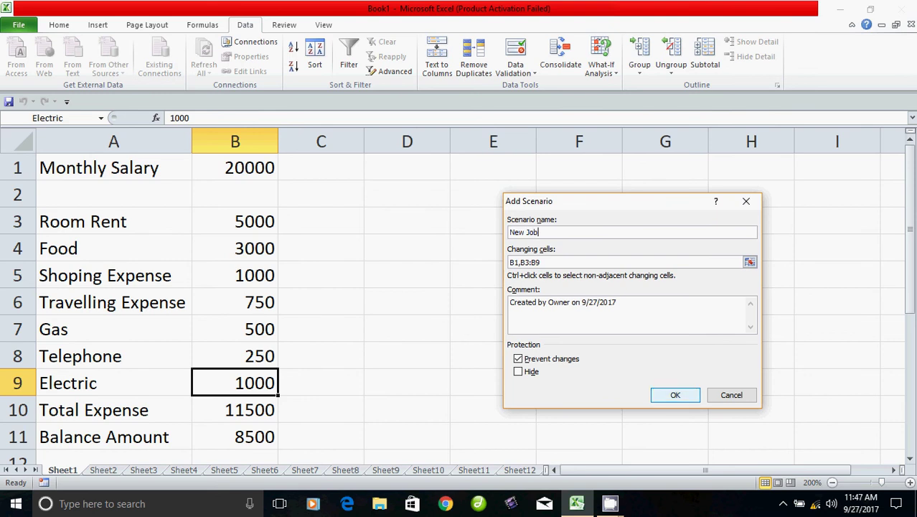
{"action": "left_click", "coordinate": [675, 395]}
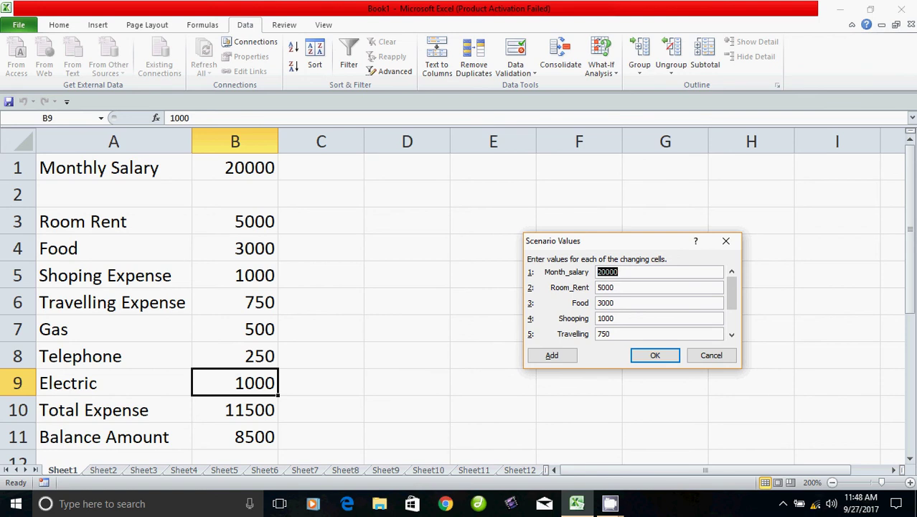
{"action": "type", "text": "2"}
{"action": "type", "text": "500"}
{"action": "type", "text": "0"}
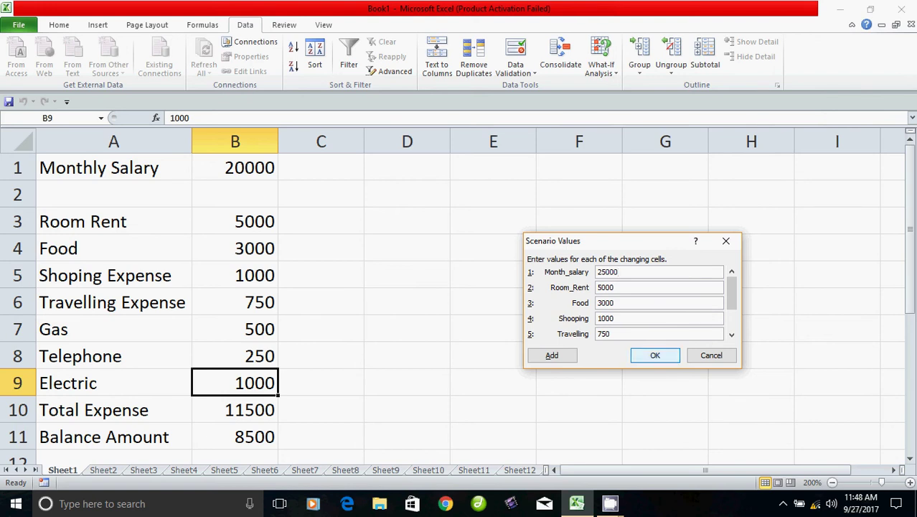
{"action": "key", "text": "Return"}
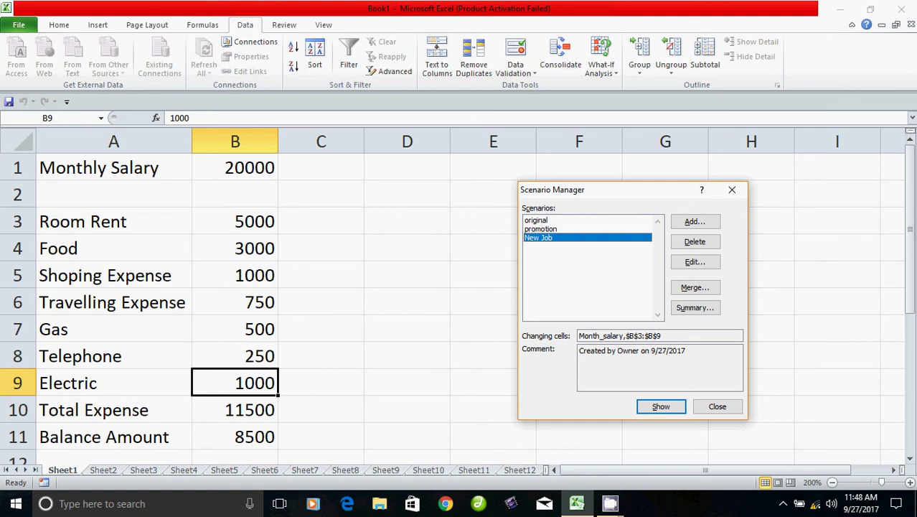
Show New Job, original and promotion in turn, end on New Job (balance 13500), then open Summary.
{"action": "key", "text": "Return"}
{"action": "double_click", "coordinate": [536, 219]}
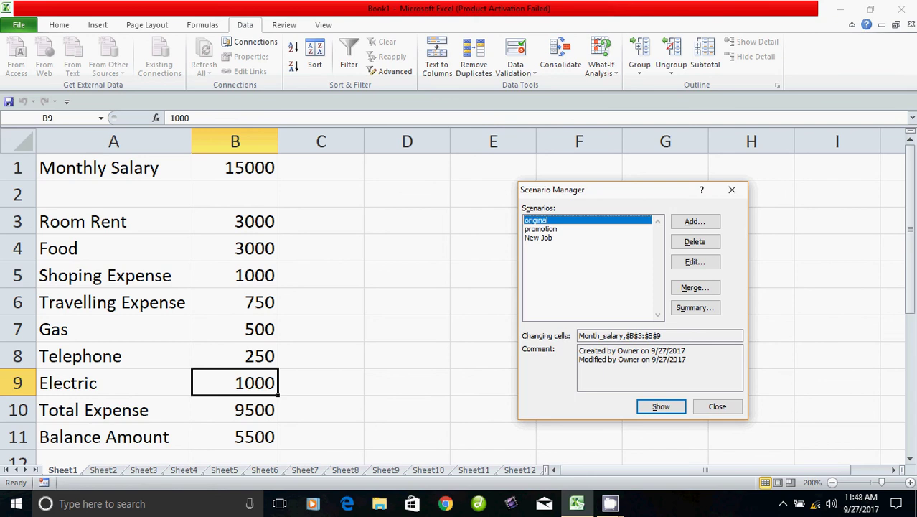
{"action": "double_click", "coordinate": [541, 228]}
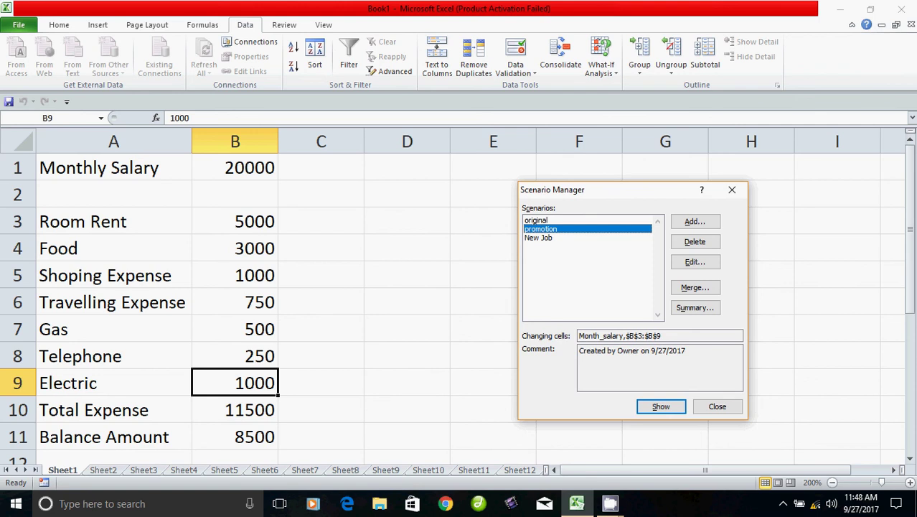
{"action": "double_click", "coordinate": [538, 237]}
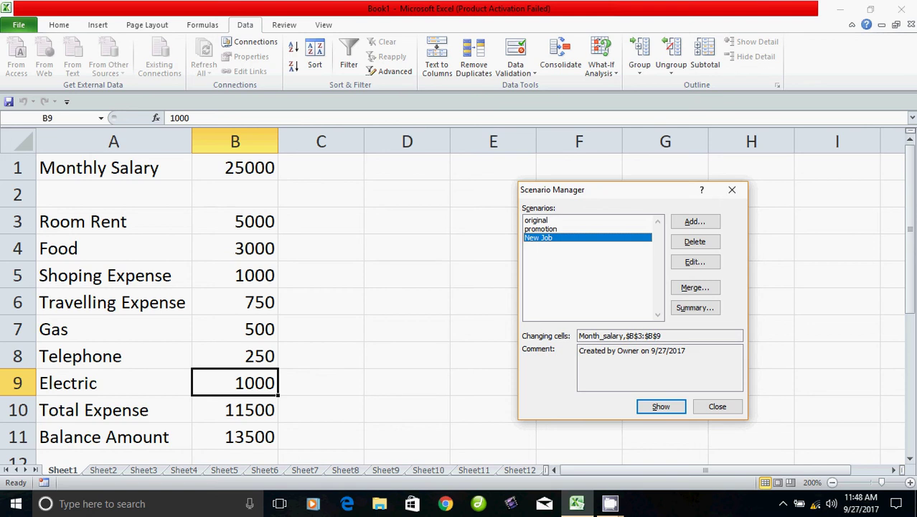
{"action": "left_click", "coordinate": [694, 307]}
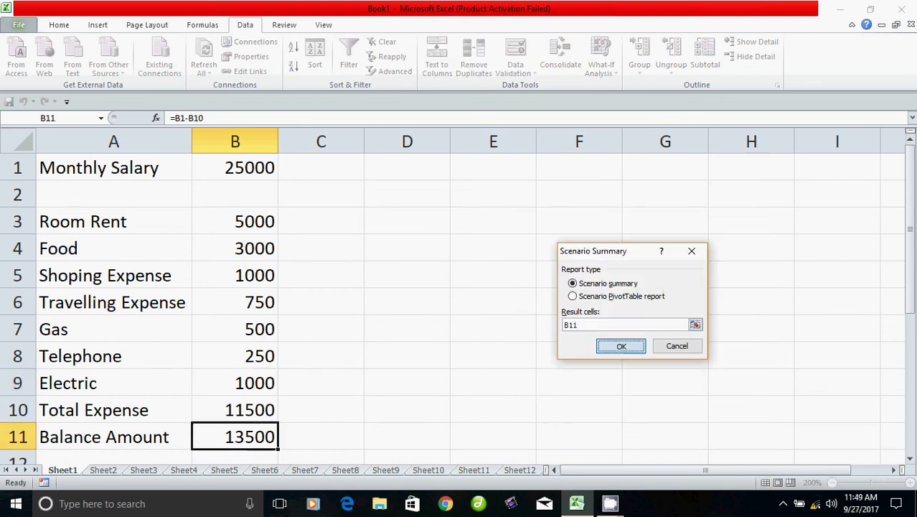
Create the Scenario Summary report for result cell B11 and check the scenario values.
{"action": "left_click", "coordinate": [620, 345]}
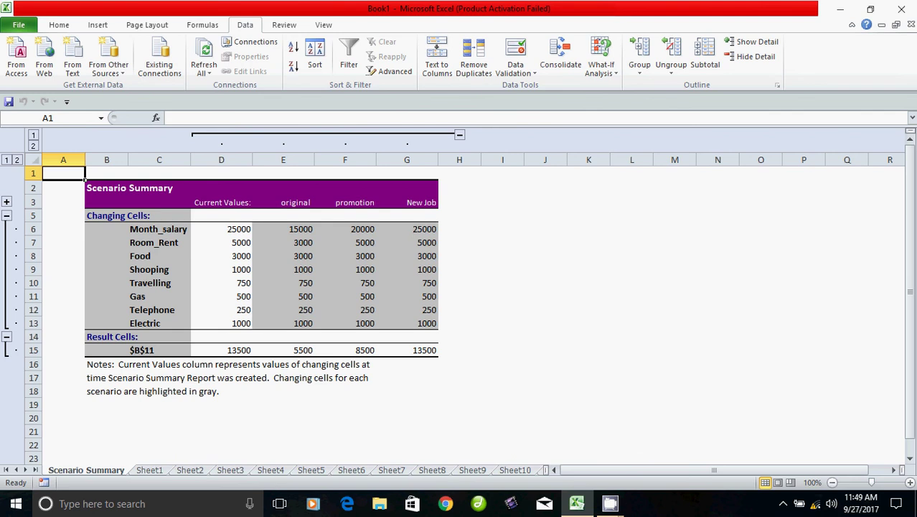
{"action": "left_click", "coordinate": [283, 242]}
{"action": "left_click", "coordinate": [345, 228]}
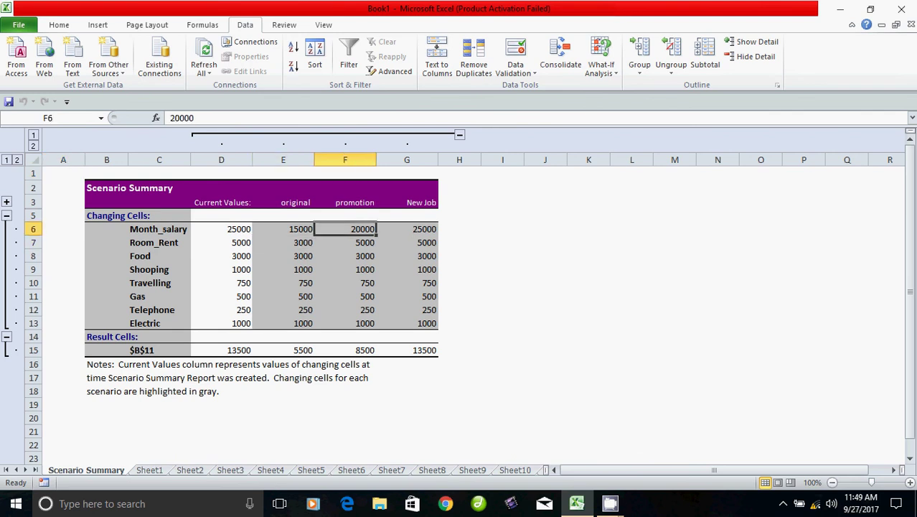
{"action": "left_click", "coordinate": [407, 228]}
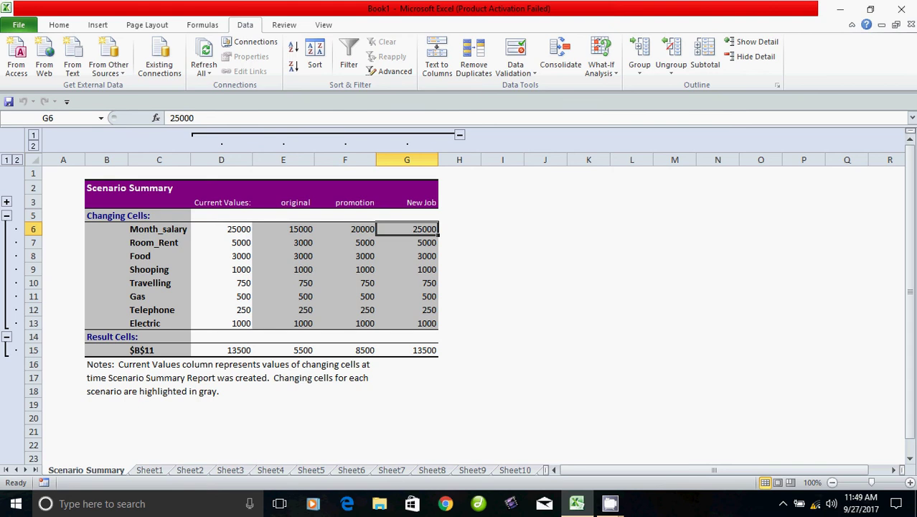
{"action": "left_click", "coordinate": [323, 25]}
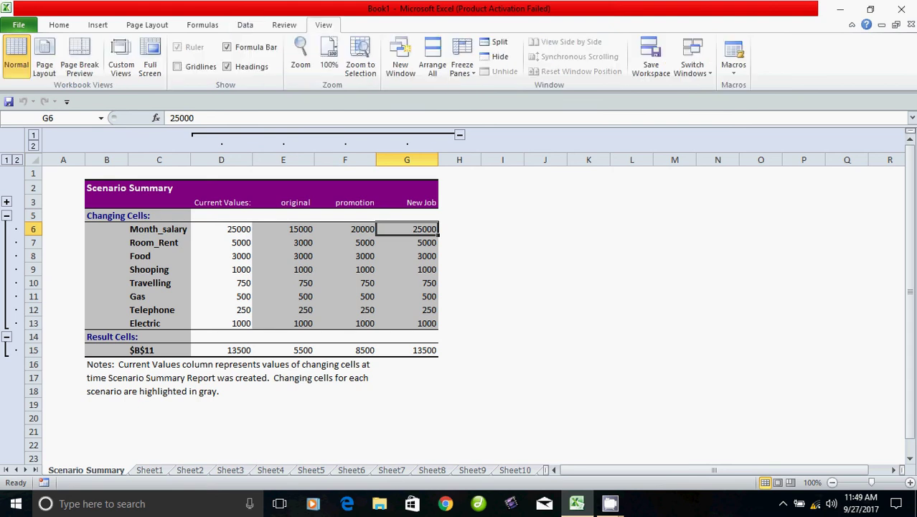
Zoom the Scenario Summary sheet to 200%.
{"action": "left_click", "coordinate": [300, 57]}
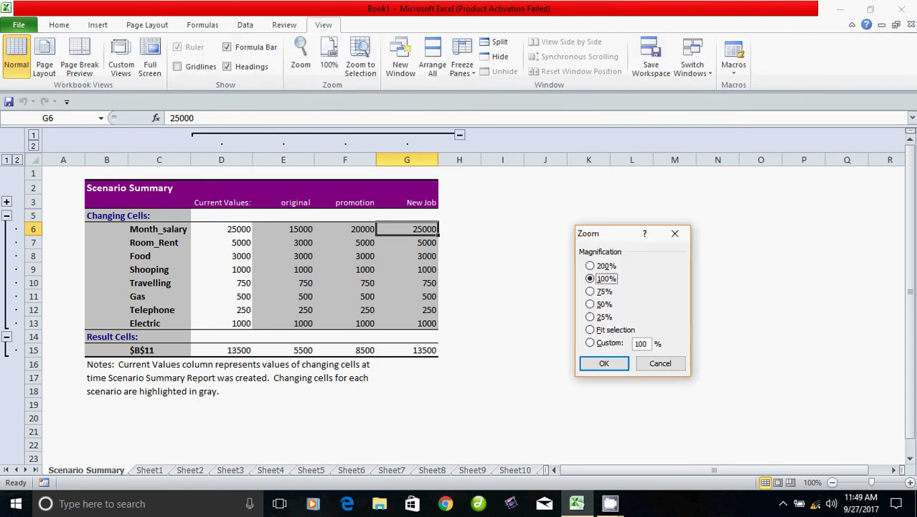
{"action": "left_click", "coordinate": [590, 266]}
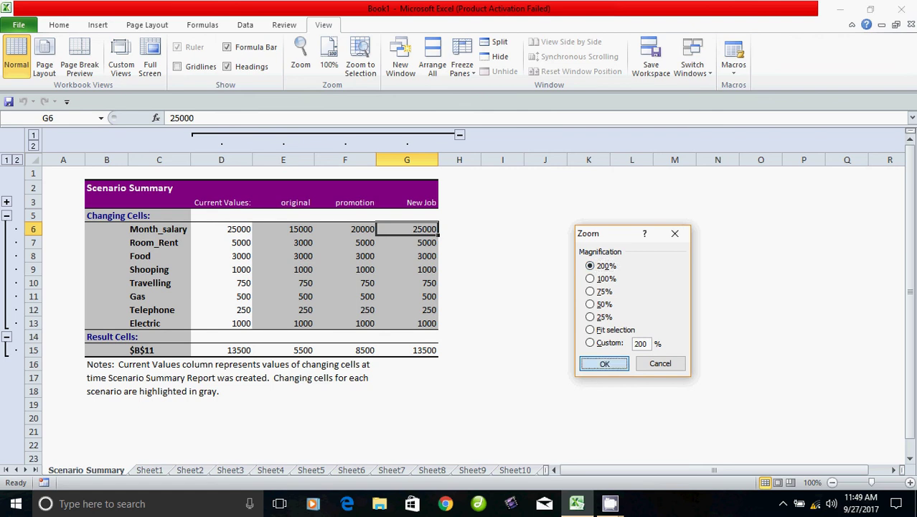
{"action": "key", "text": "Return"}
{"action": "left_click_drag", "start_coordinate": [910, 262], "coordinate": [910, 267]}
Compare the salaries 15000, 20000 and 25000 in row 6, then review the Result Cells and Notes.
{"action": "left_click", "coordinate": [420, 276]}
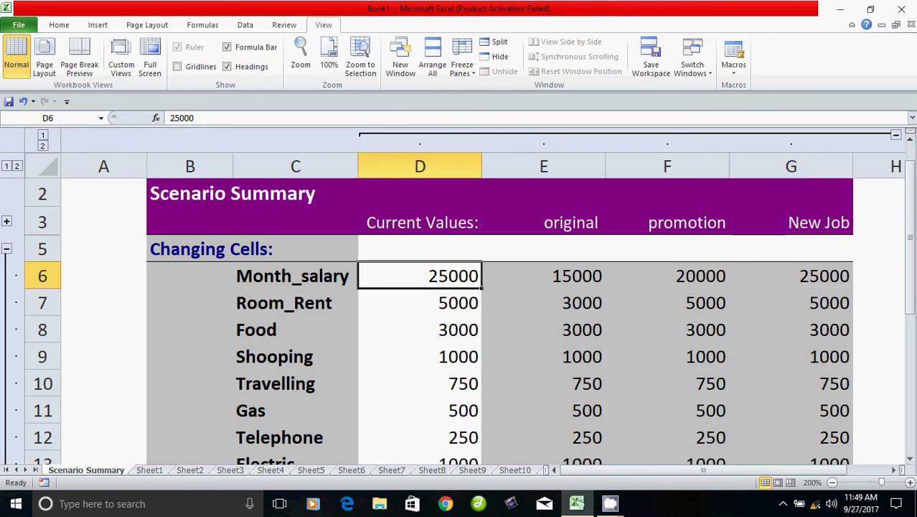
{"action": "left_click", "coordinate": [544, 275]}
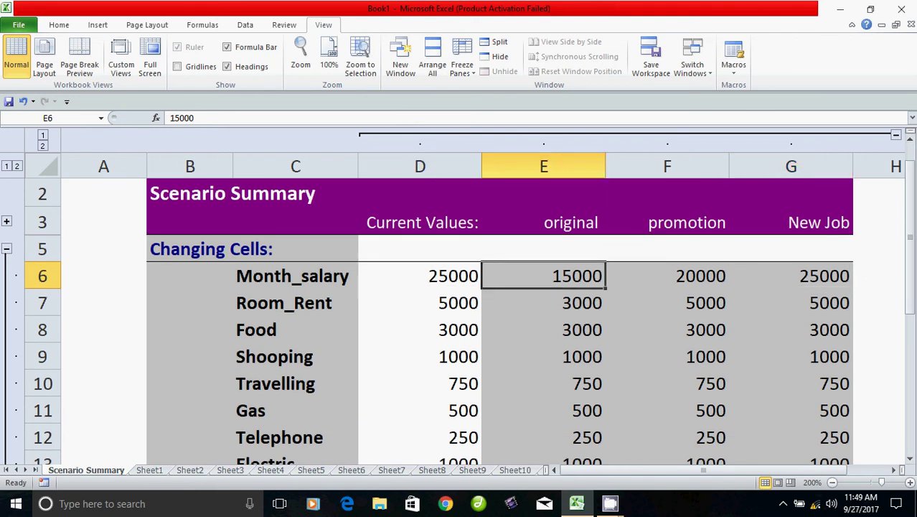
{"action": "left_click", "coordinate": [667, 276]}
{"action": "left_click", "coordinate": [791, 276]}
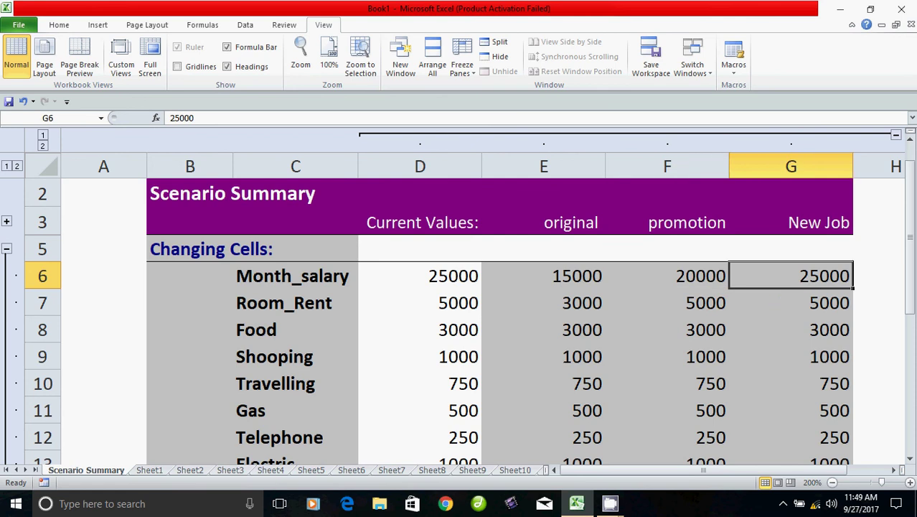
{"action": "left_click", "coordinate": [420, 275]}
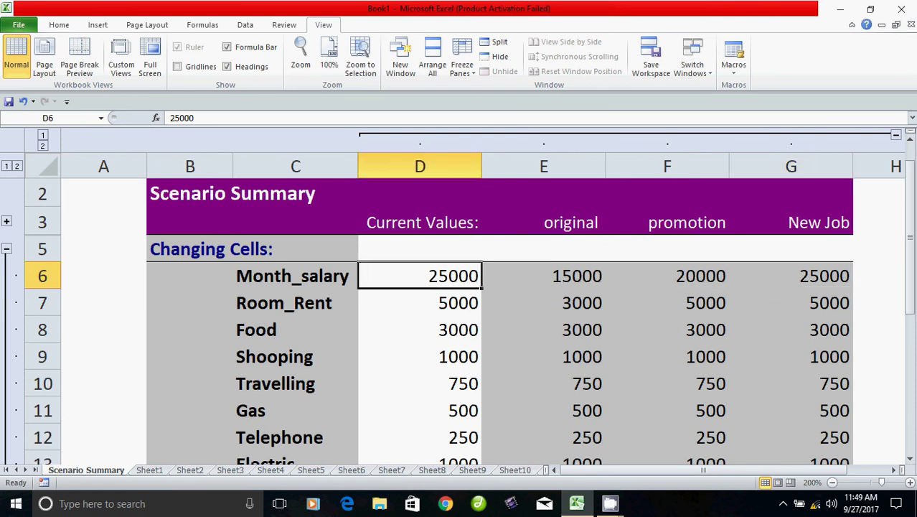
{"action": "scroll", "coordinate": [500, 323], "scroll_direction": "down", "scroll_amount": 1}
{"action": "scroll", "coordinate": [499, 322], "scroll_direction": "down", "scroll_amount": 1}
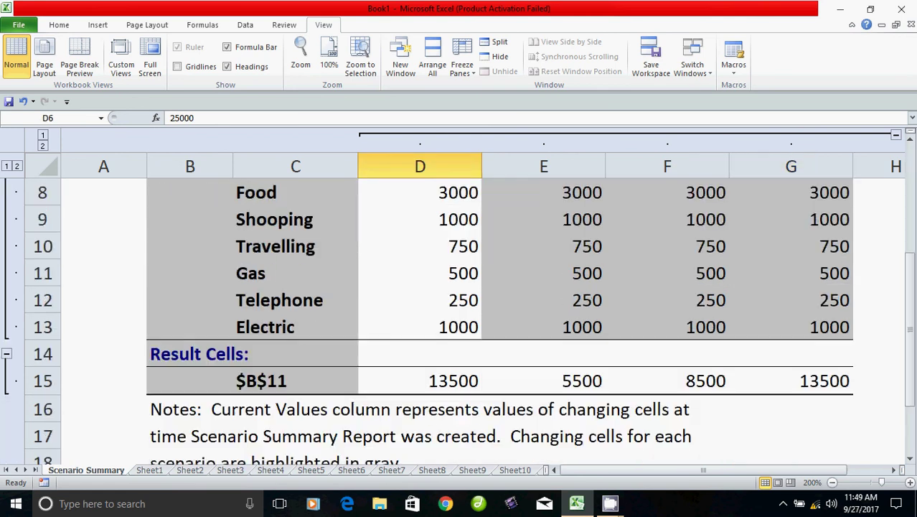
{"action": "scroll", "coordinate": [500, 323], "scroll_direction": "down", "scroll_amount": 1}
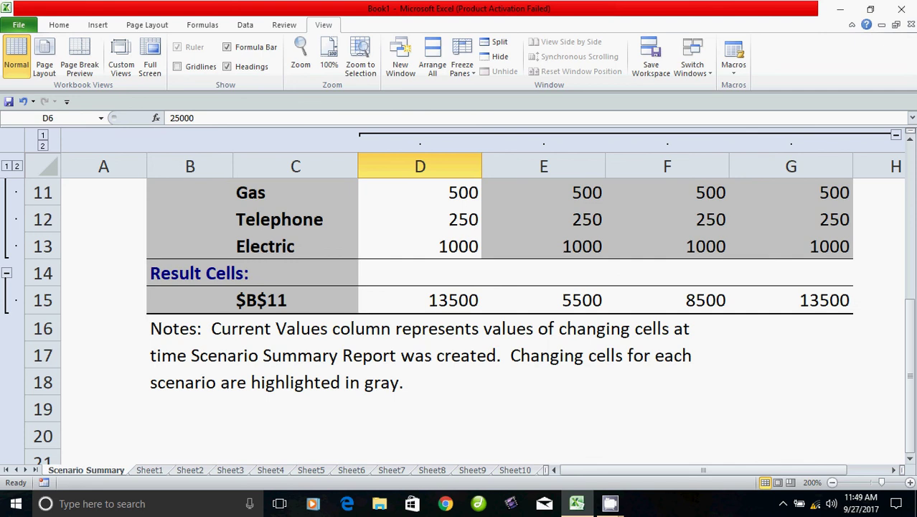
{"action": "scroll", "coordinate": [499, 323], "scroll_direction": "up", "scroll_amount": 3}
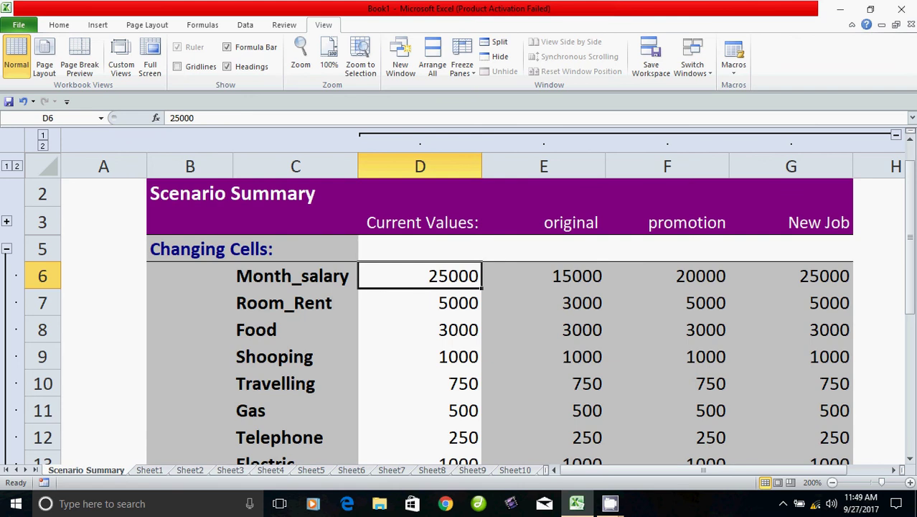
{"action": "scroll", "coordinate": [500, 323], "scroll_direction": "down", "scroll_amount": 3}
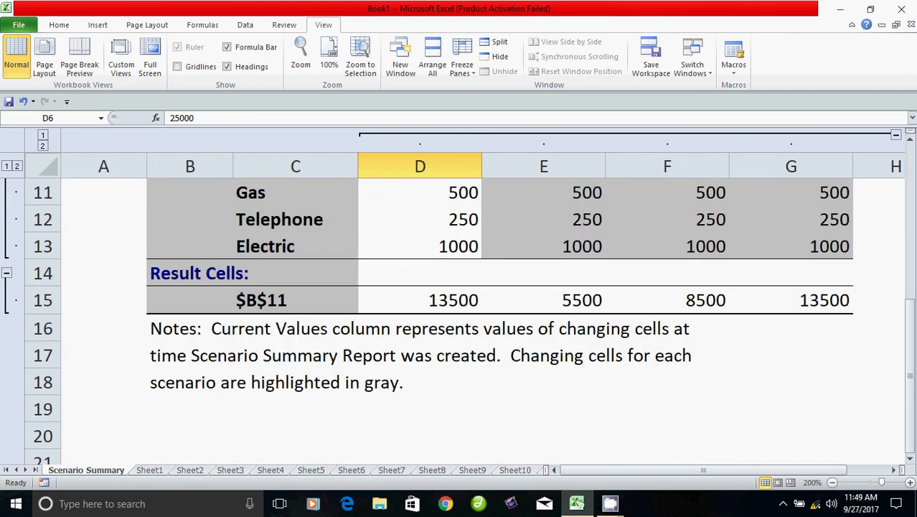
{"action": "scroll", "coordinate": [499, 323], "scroll_direction": "up", "scroll_amount": 3}
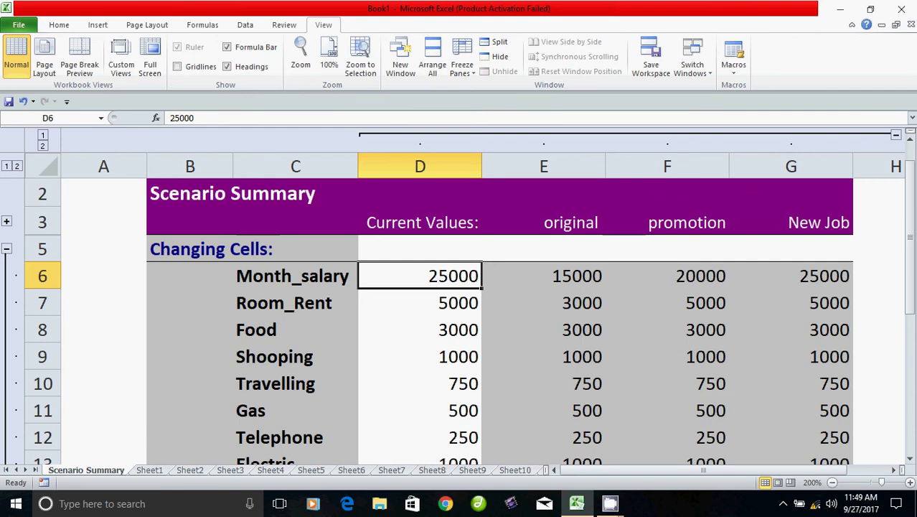
{"action": "scroll", "coordinate": [500, 323], "scroll_direction": "down", "scroll_amount": 2}
{"action": "scroll", "coordinate": [500, 323], "scroll_direction": "down", "scroll_amount": 2}
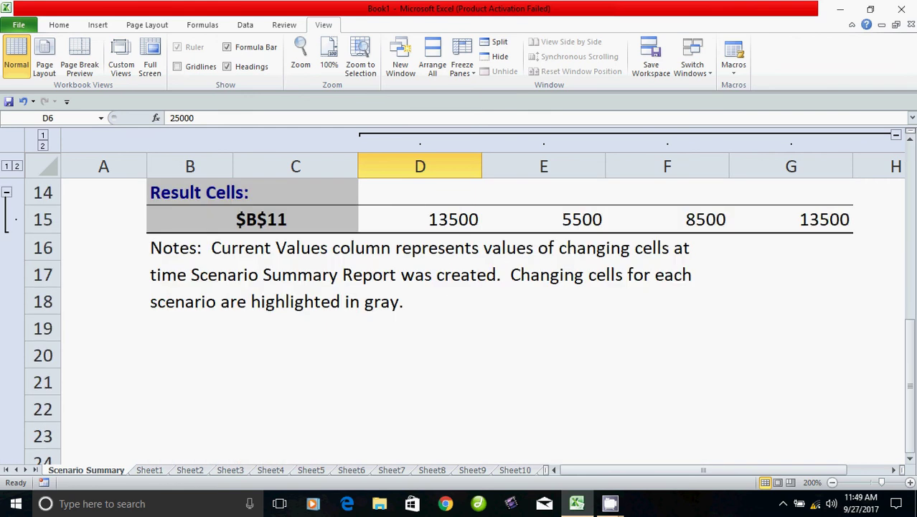